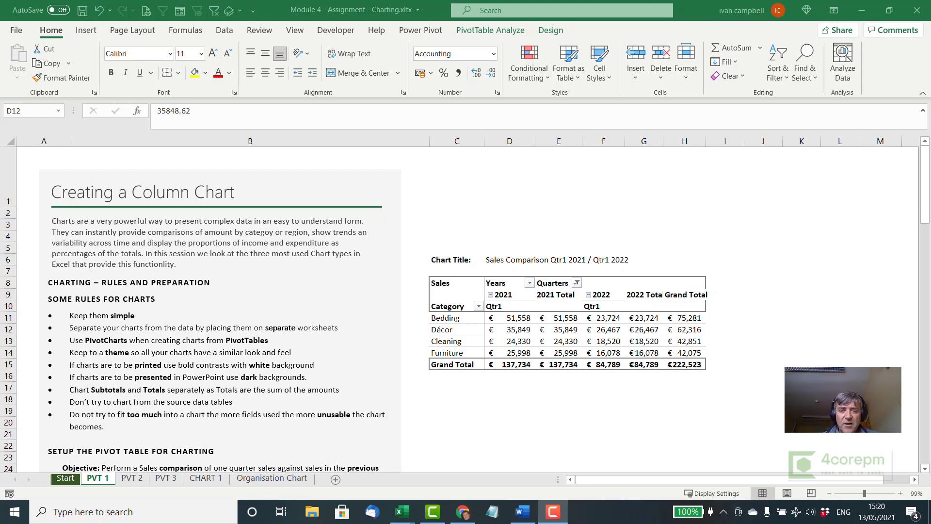
Step: Insert a clustered column PivotChart from the sales pivot table and move it up and partly clear of the table
left_click(531, 330)
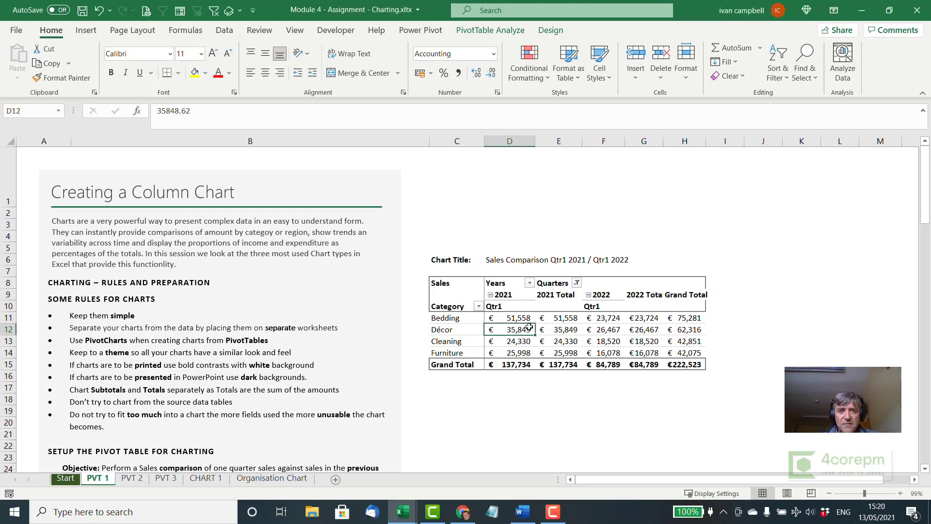
left_click(504, 31)
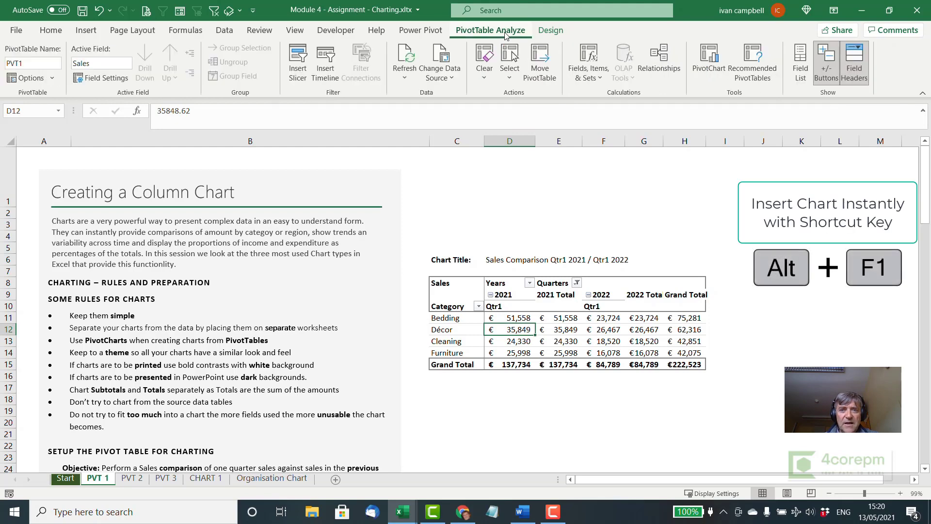
left_click(708, 63)
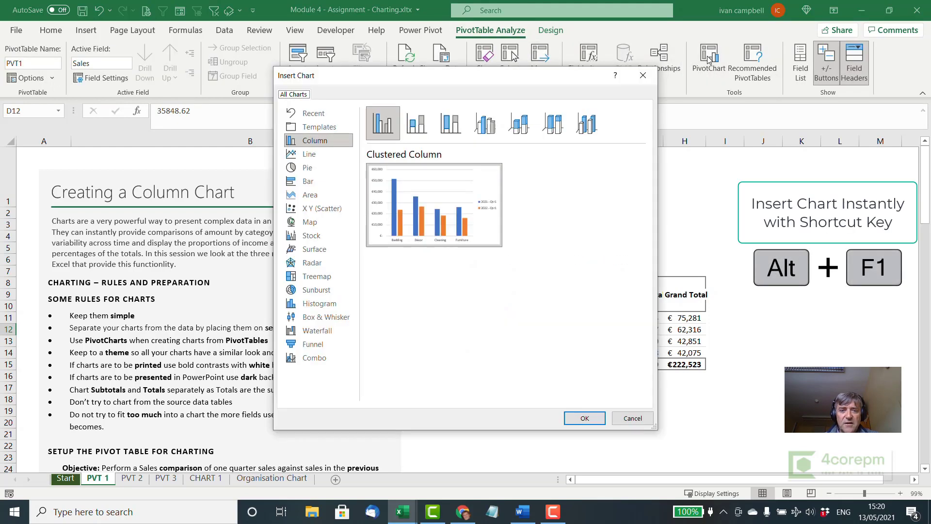
left_click(584, 418)
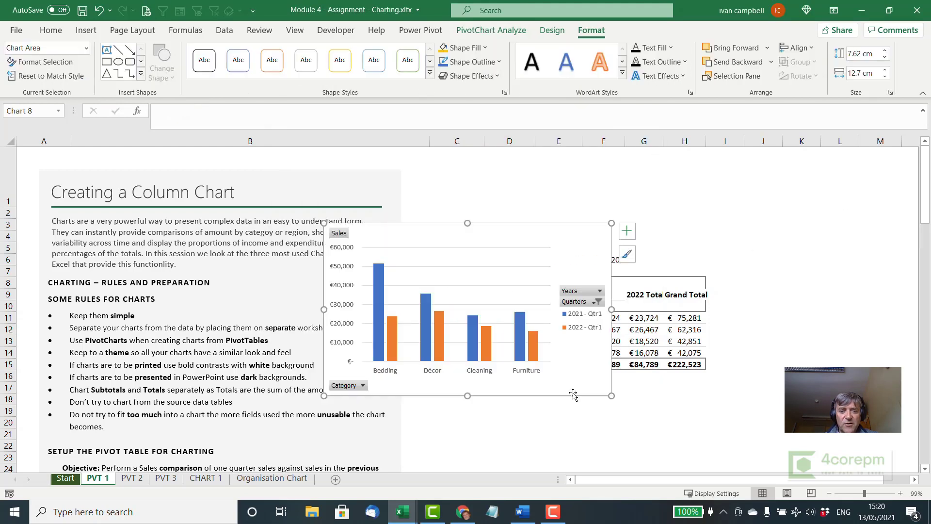
left_click_drag(499, 222, 467, 181)
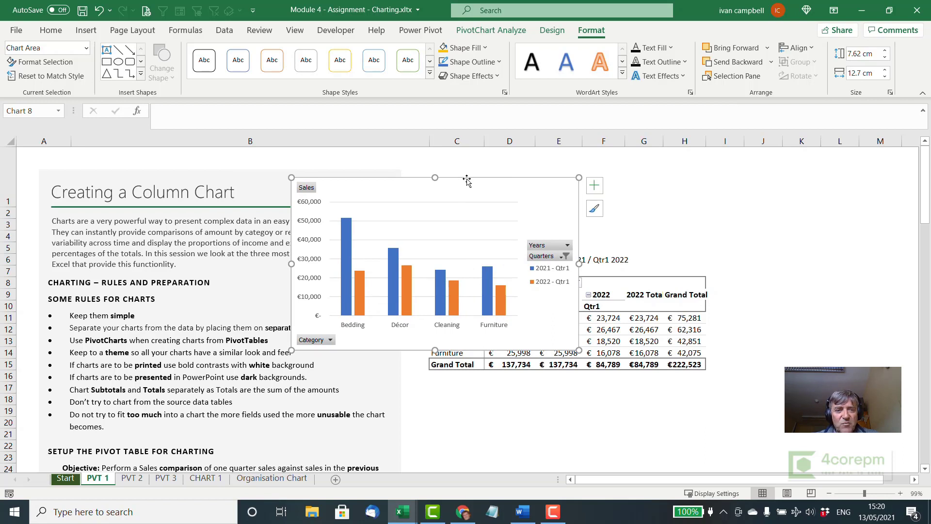
Step: Examine the PivotChart's element options, plot area, legend entries, category axis and value axis
left_click(594, 186)
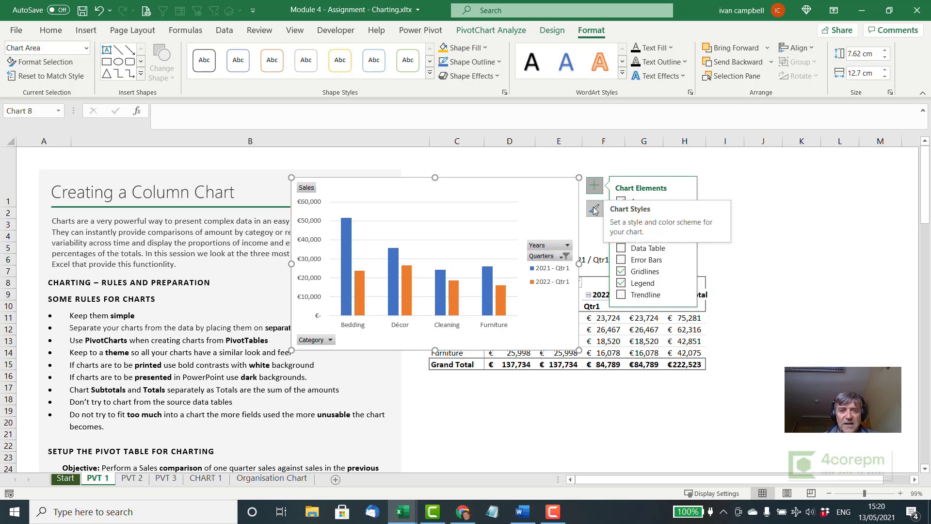
left_click(580, 164)
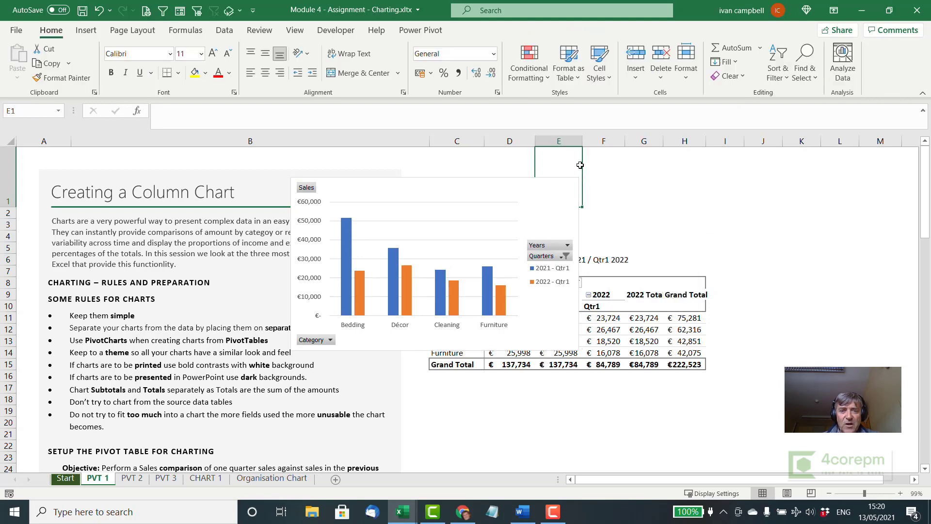
left_click(563, 187)
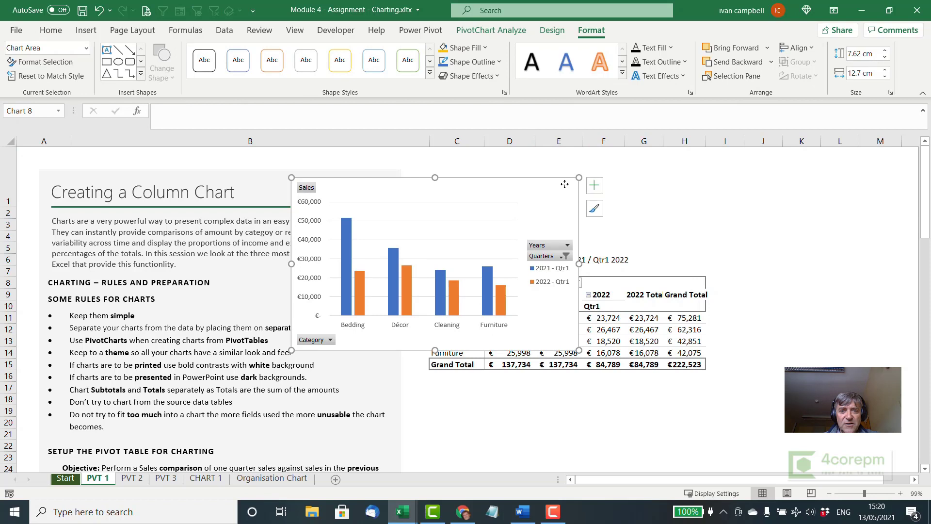
left_click(510, 207)
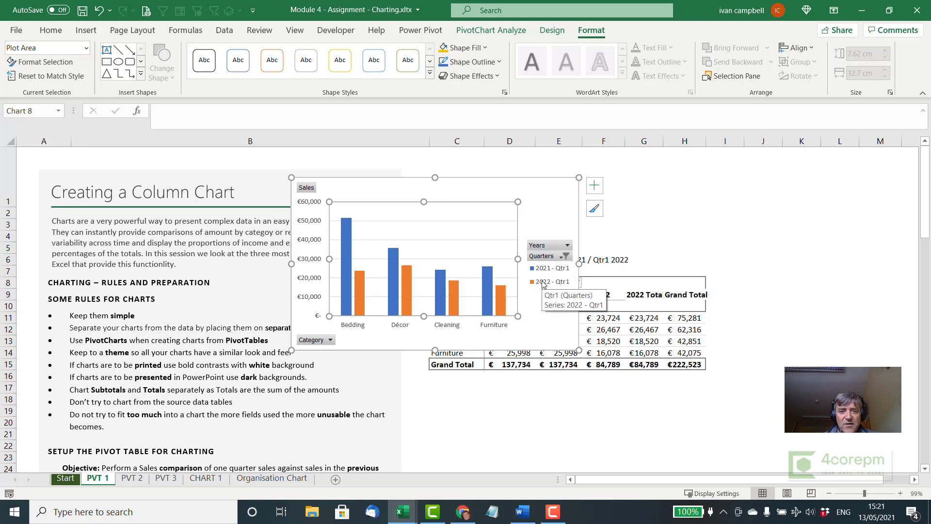
left_click(444, 326)
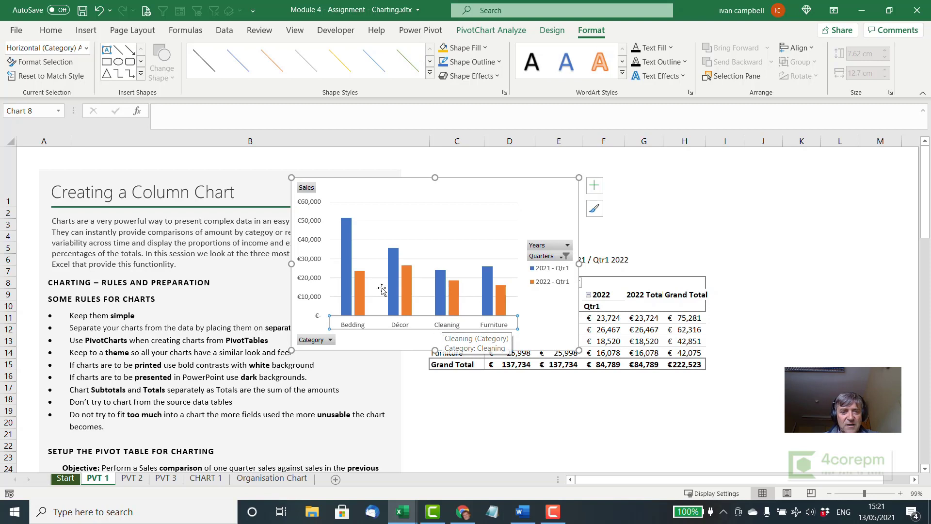
left_click(313, 242)
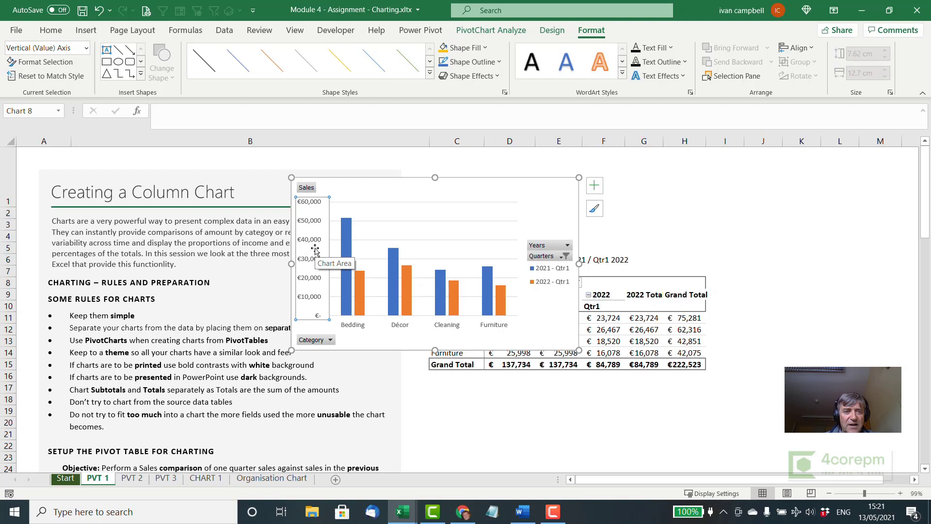
mouse_move(345, 259)
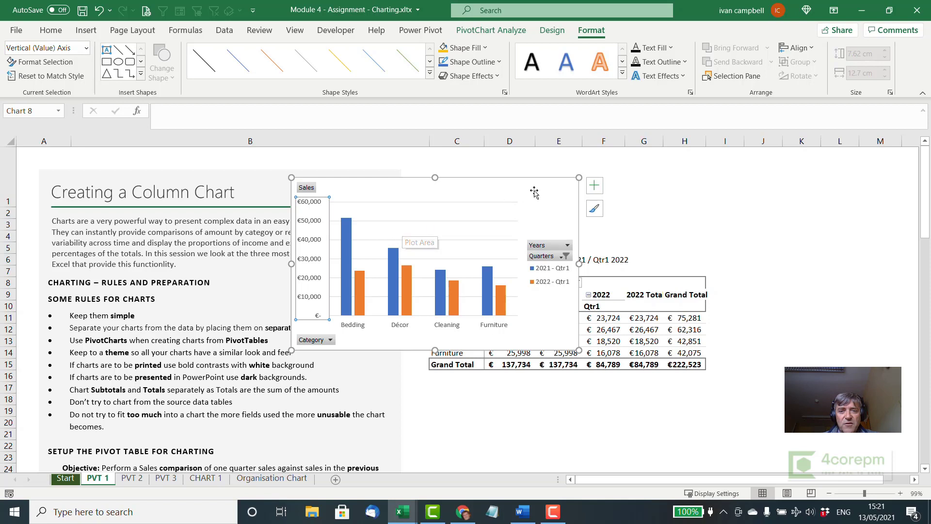
Step: Apply the chart style with the grey gradient background and data labels inside the columns
left_click(595, 210)
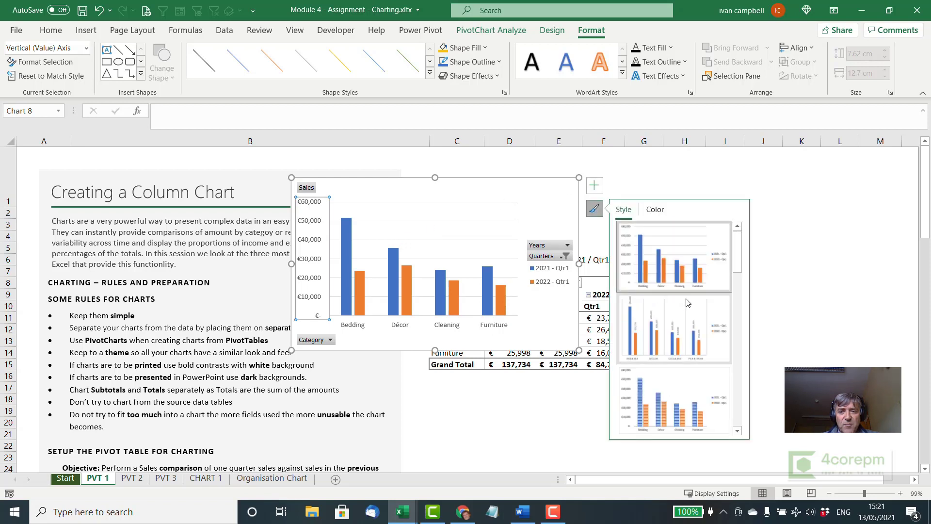
scroll(702, 300, "down", 3)
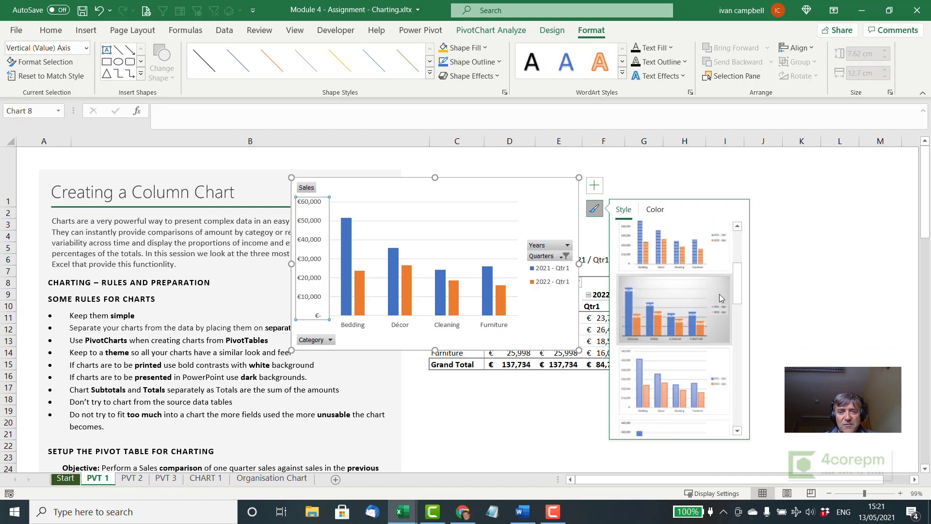
left_click(720, 294)
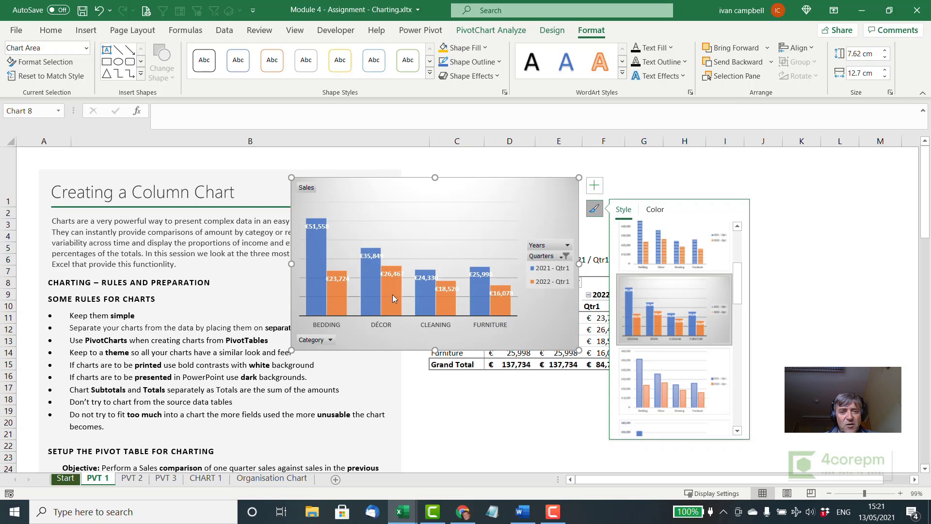
mouse_move(392, 296)
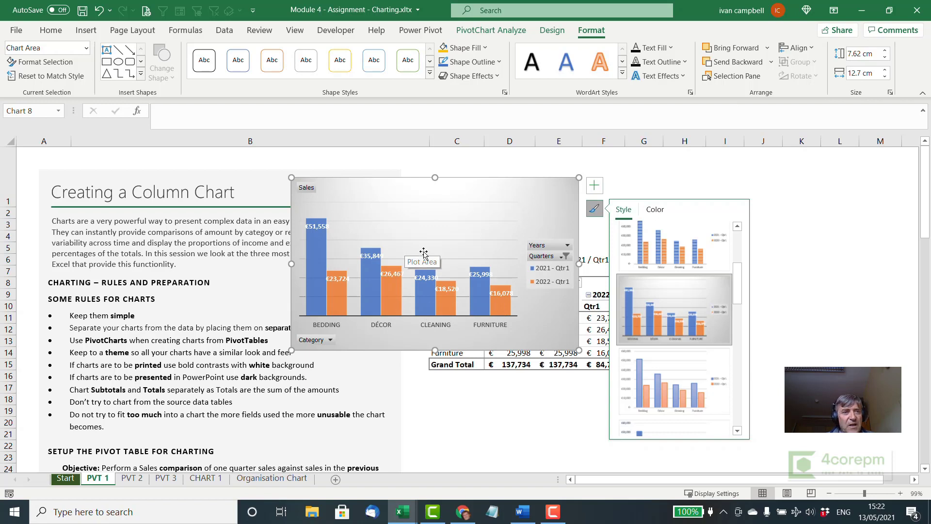
Step: Apply the quick layout that has a chart title, a value axis title and a data table with legend keys
left_click(552, 31)
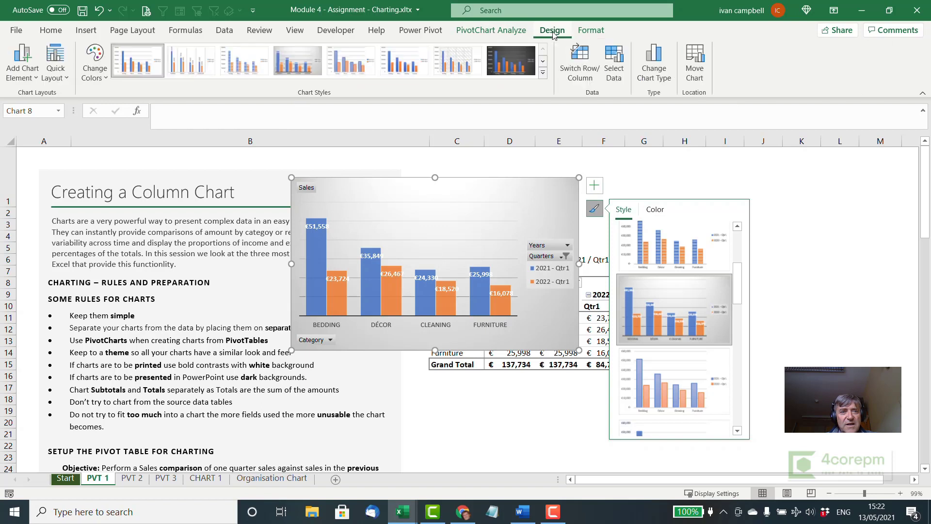
left_click(67, 77)
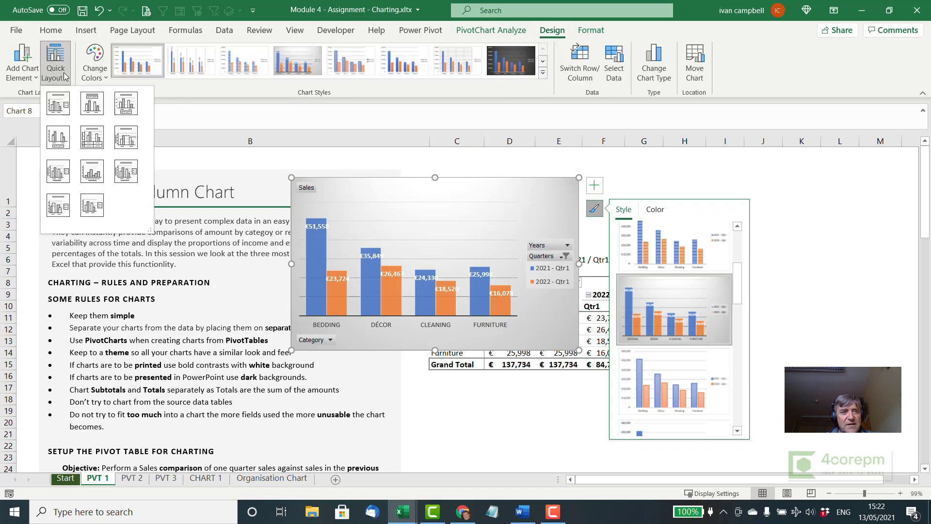
left_click(89, 139)
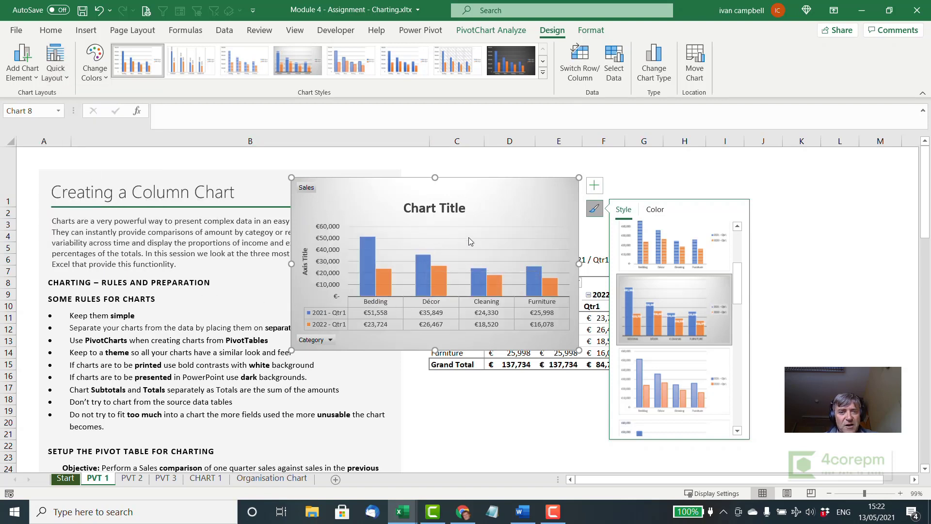
Step: Delete the vertical axis title and hide all field buttons on the chart
left_click(304, 262)
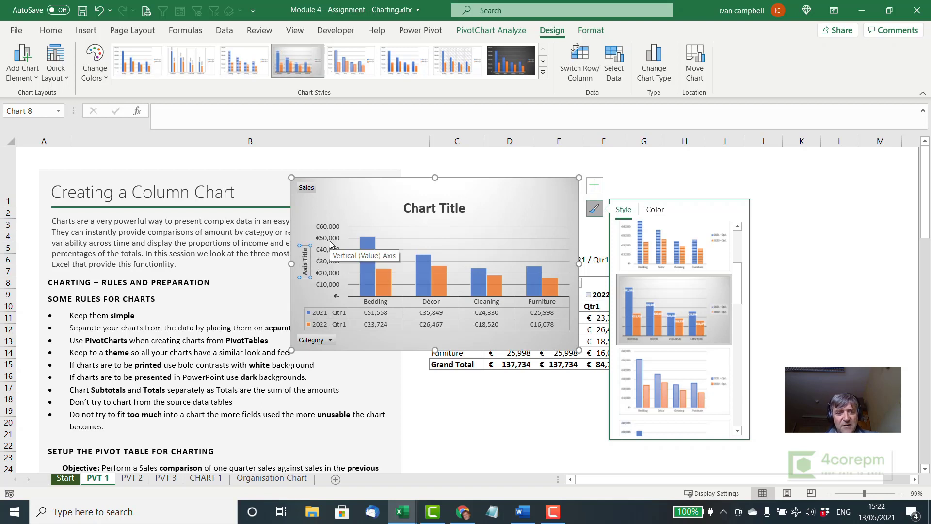
key("Delete")
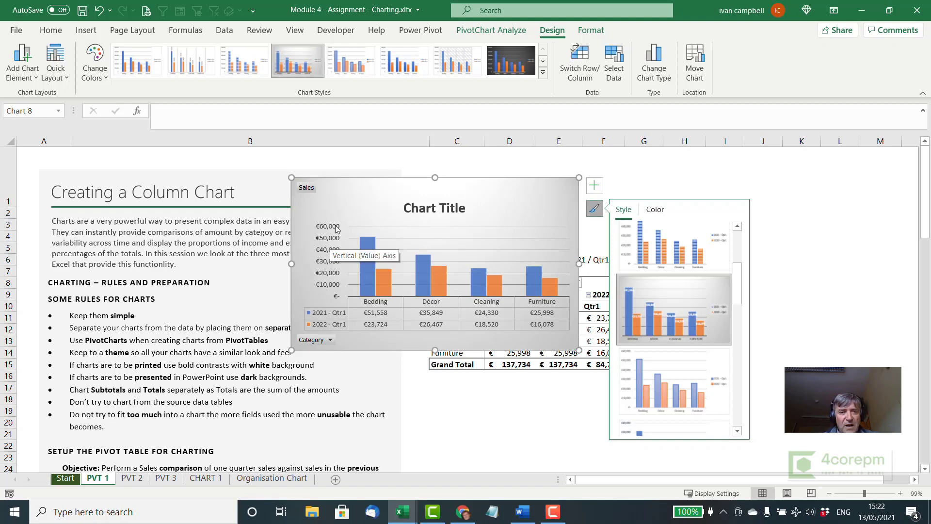
right_click(307, 187)
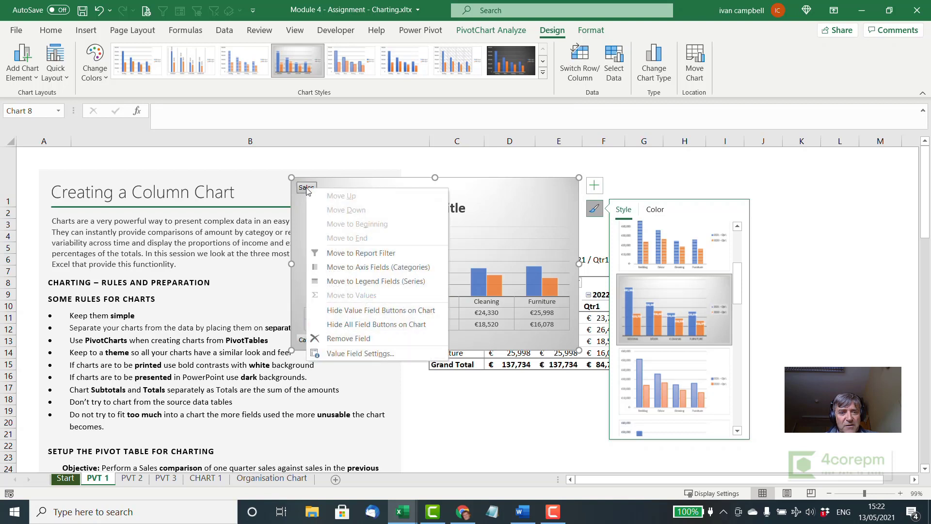
left_click(365, 325)
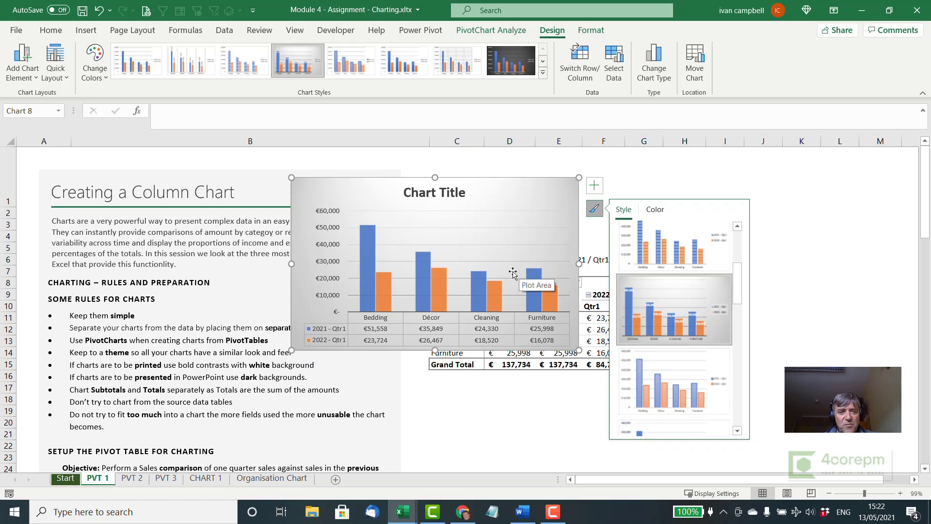
Step: Set the chart title to "My Title" and move the chart directly below the pivot table
left_click(457, 193)
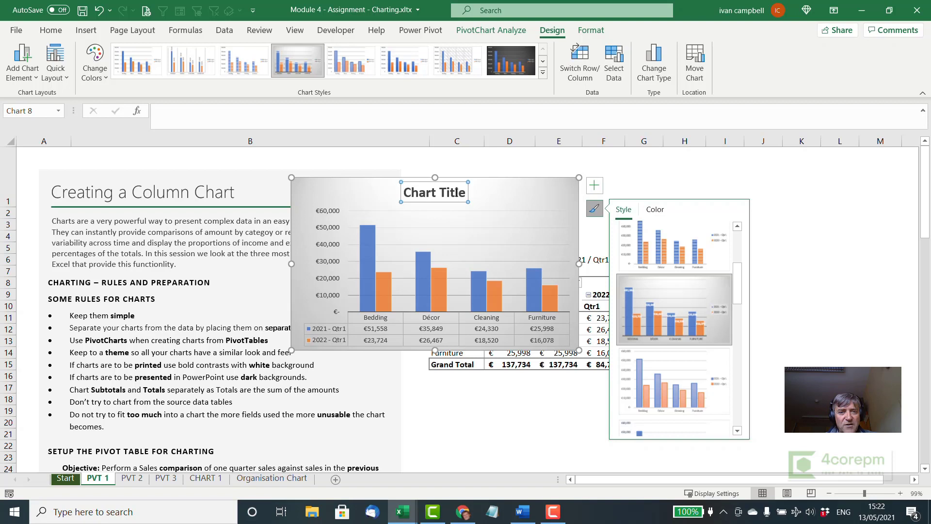
left_click(206, 111)
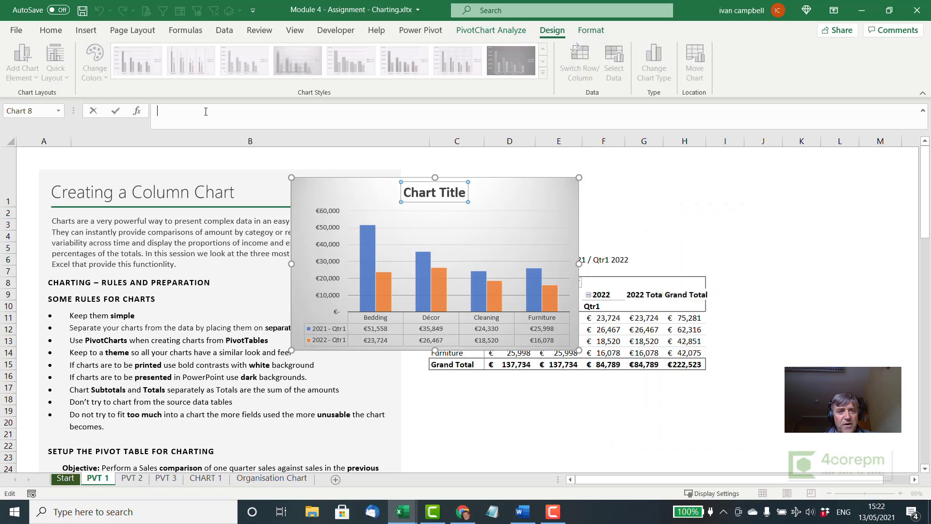
type("My Title")
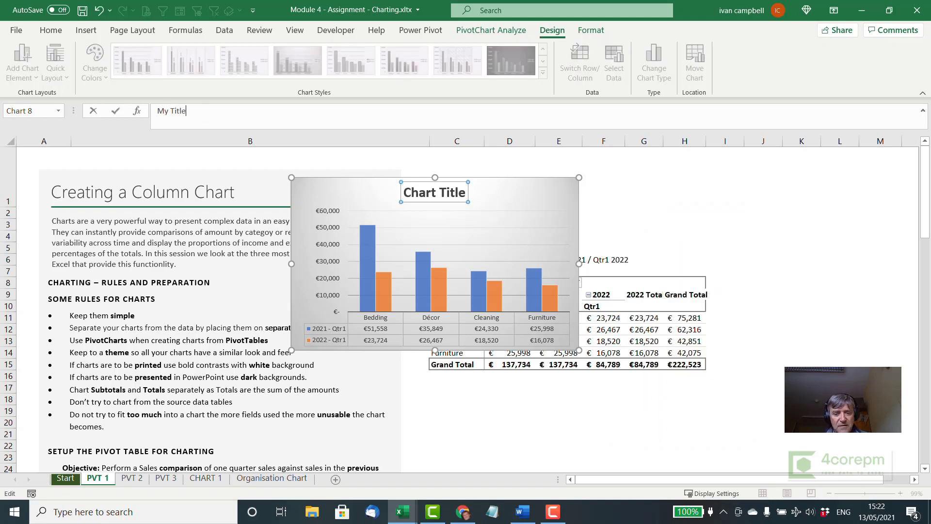
key("Return")
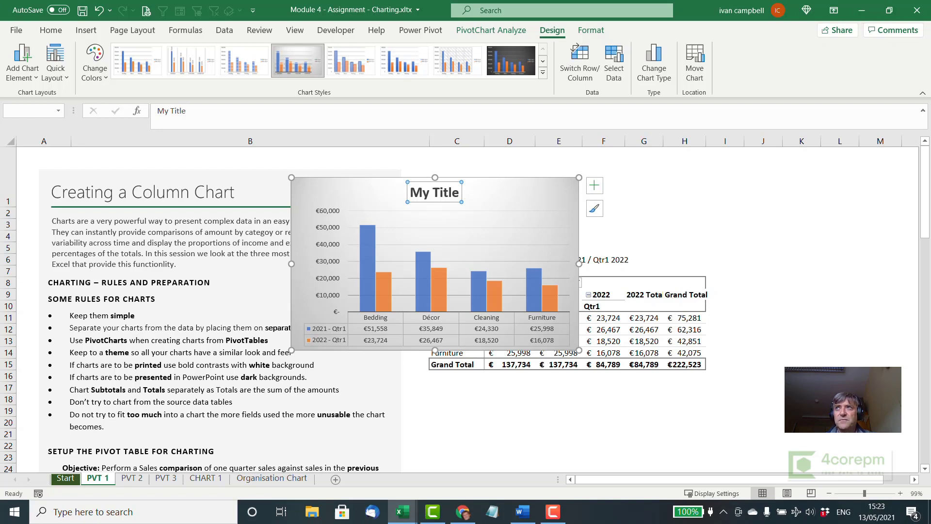
key("Escape")
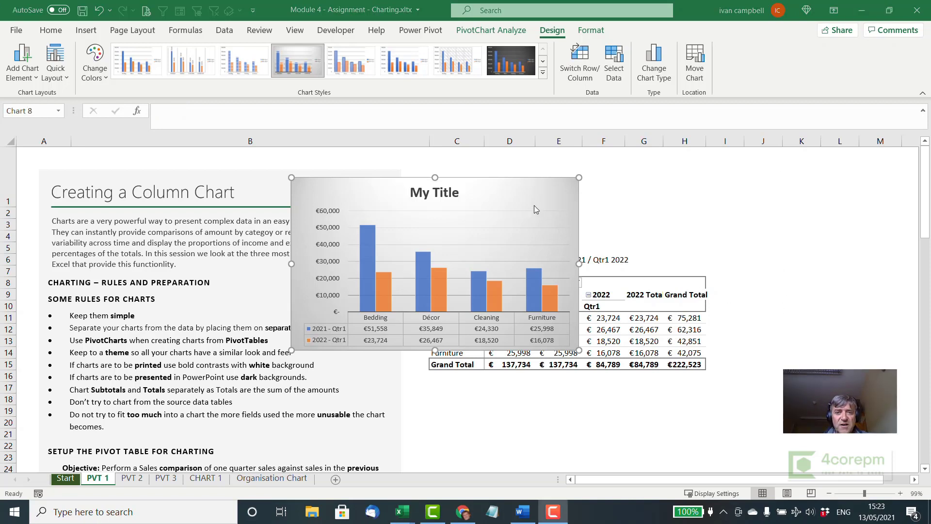
left_click(518, 180)
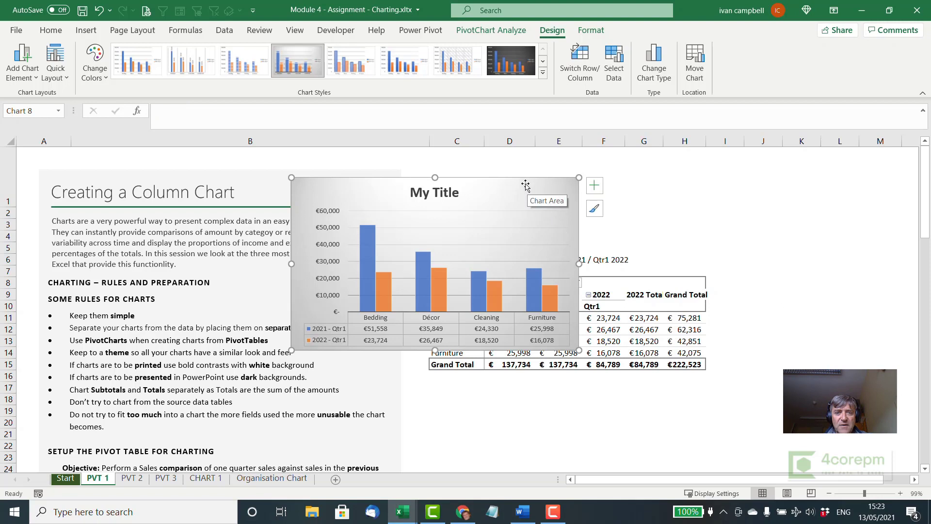
left_click_drag(525, 185, 655, 385)
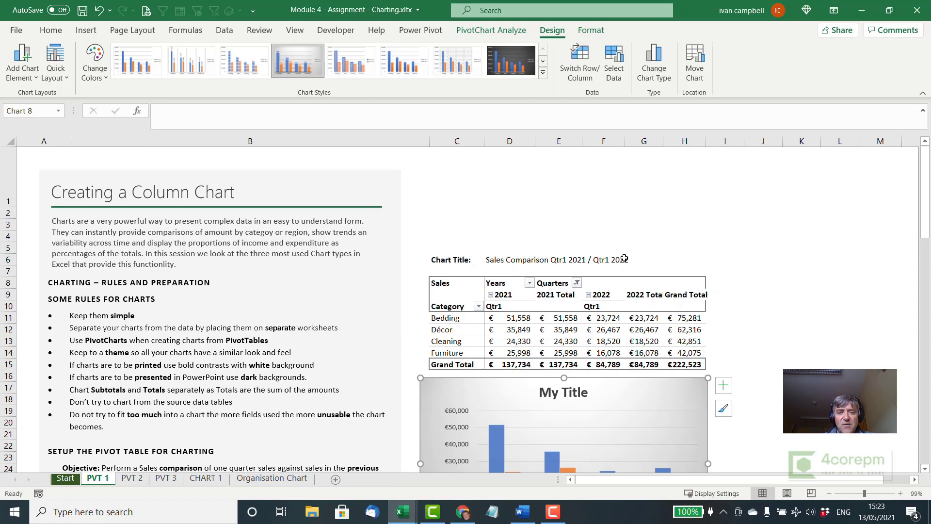
Step: Select the chart title formula in cell D6 and look through the sheet's exercise instructions
left_click(503, 259)
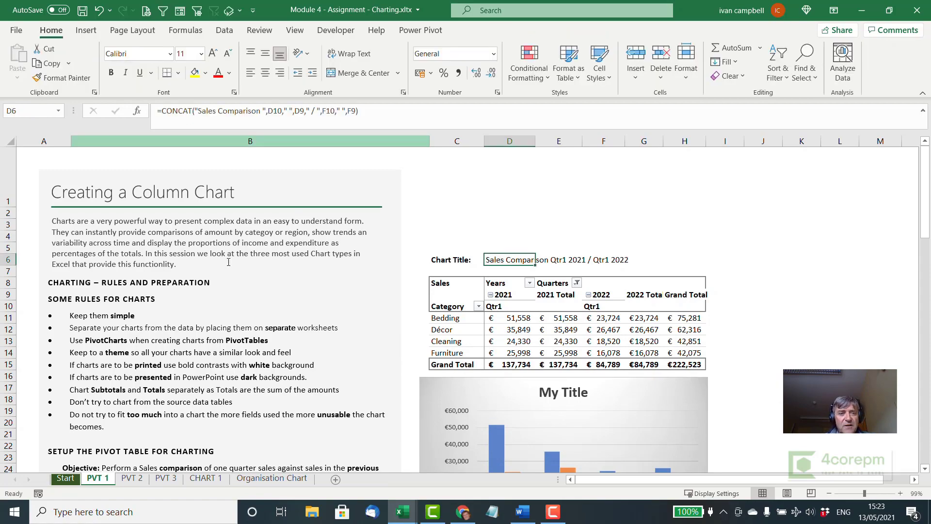
scroll(225, 274, "down", 11)
scroll(225, 274, "down", 20)
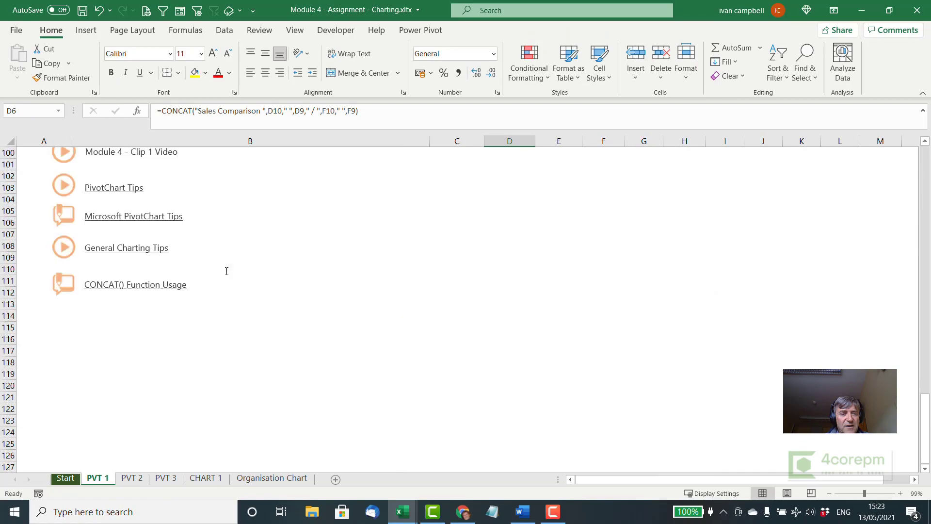
scroll(333, 268, "up", 20)
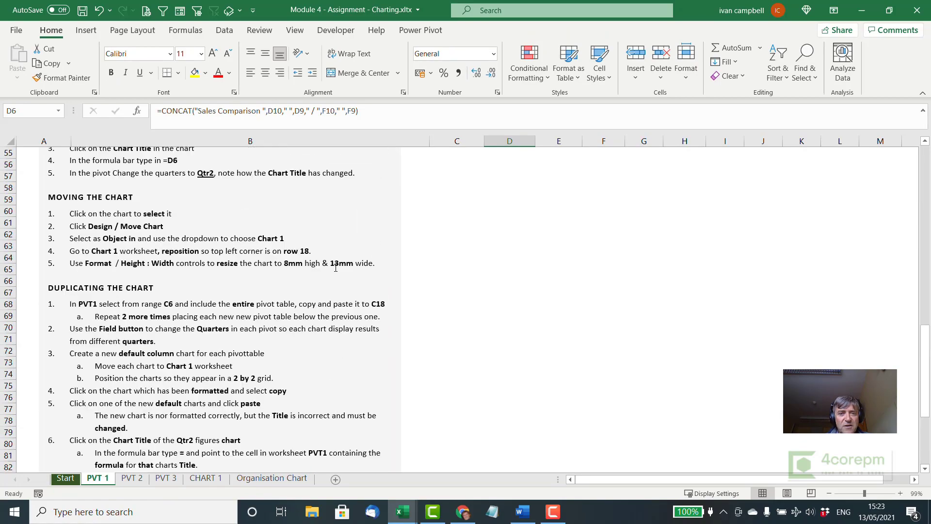
scroll(337, 262, "up", 3)
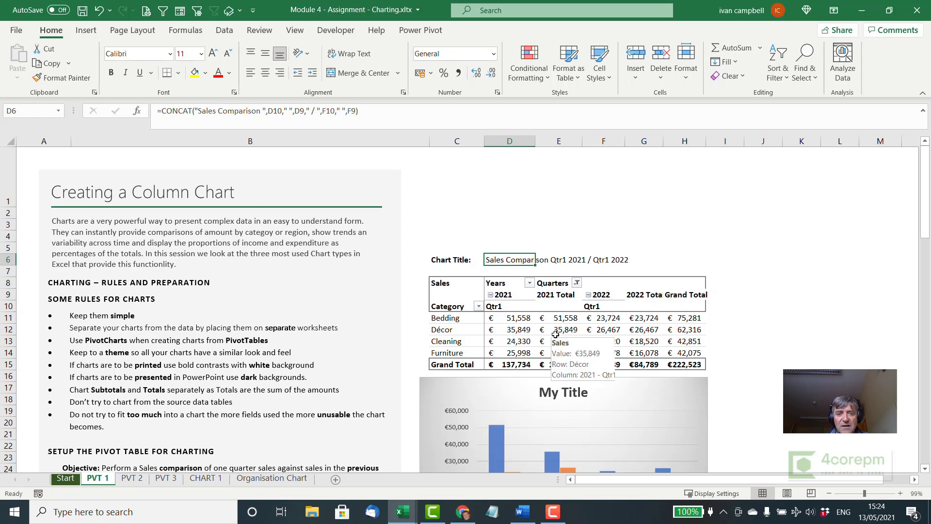
Step: Inspect the arguments of the CONCAT formula in cell D6 with the function wizard, leaving the formula as it is
left_click(178, 110)
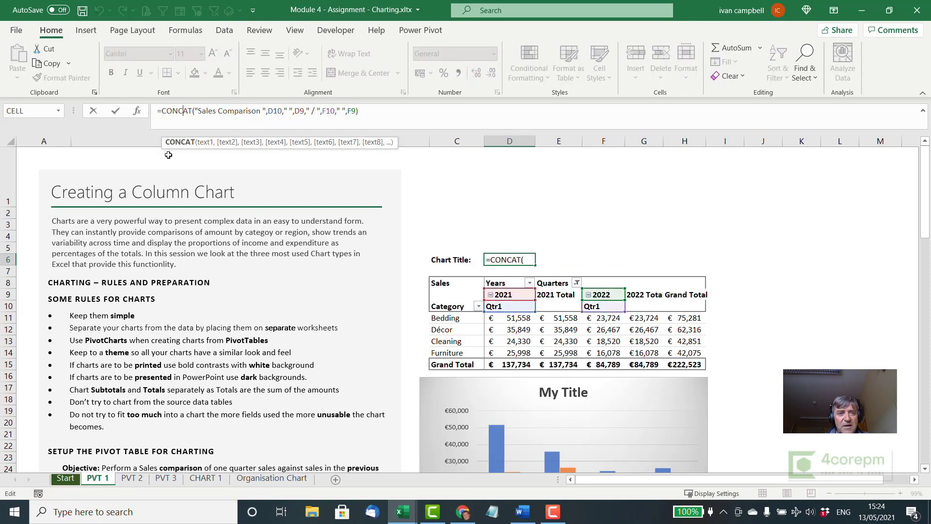
left_click(138, 111)
left_click_drag(146, 132, 196, 112)
mouse_move(453, 154)
left_mouse_down()
mouse_move(454, 190)
mouse_move(447, 140)
left_mouse_up()
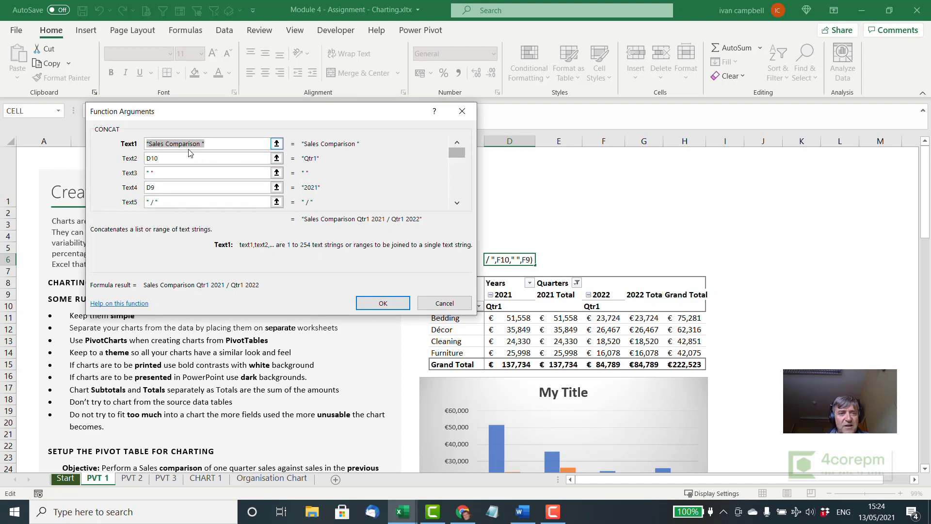
left_click(211, 144)
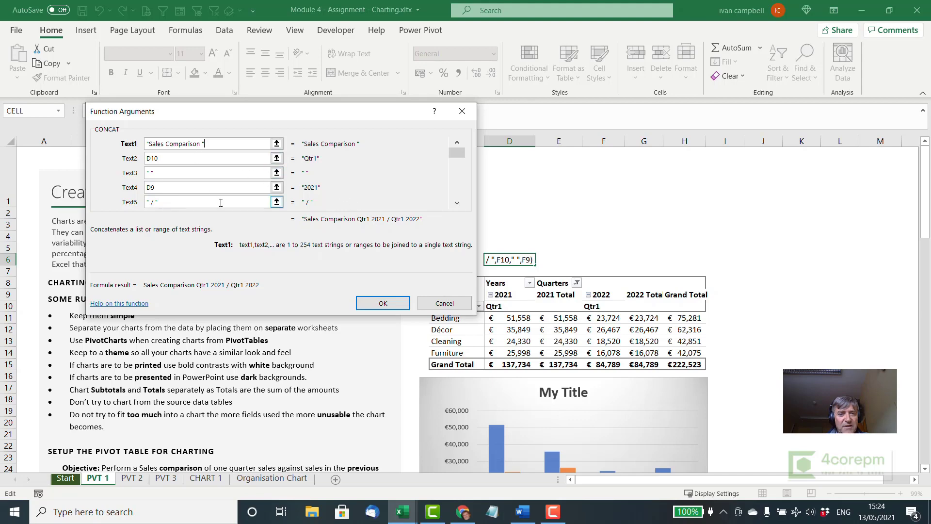
left_click(454, 299)
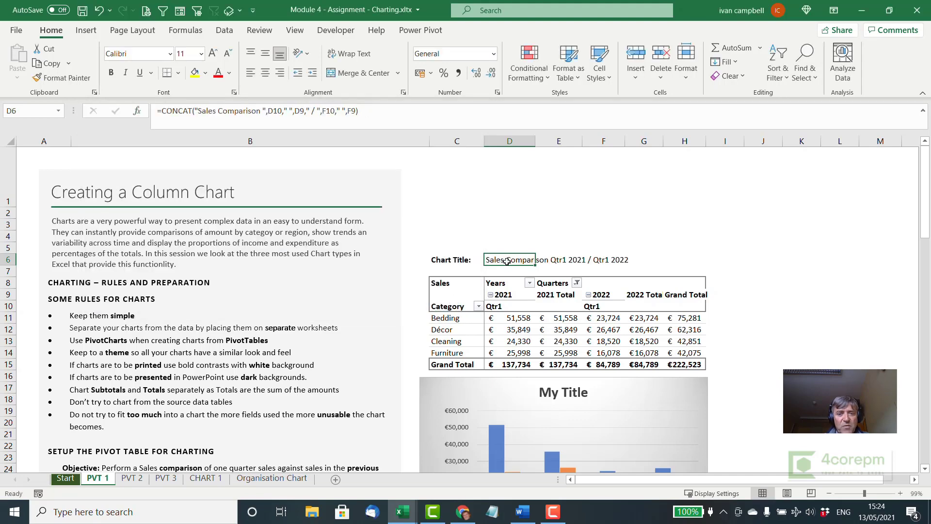
Step: Link the chart's title to cell D6 of the PVT 1 sheet with a formula reference
left_click(571, 392)
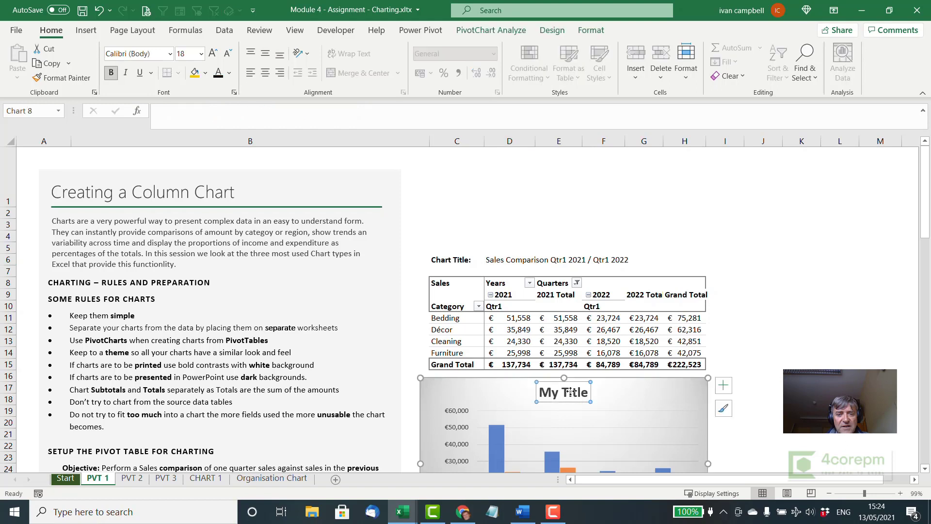
left_click(172, 113)
type("=")
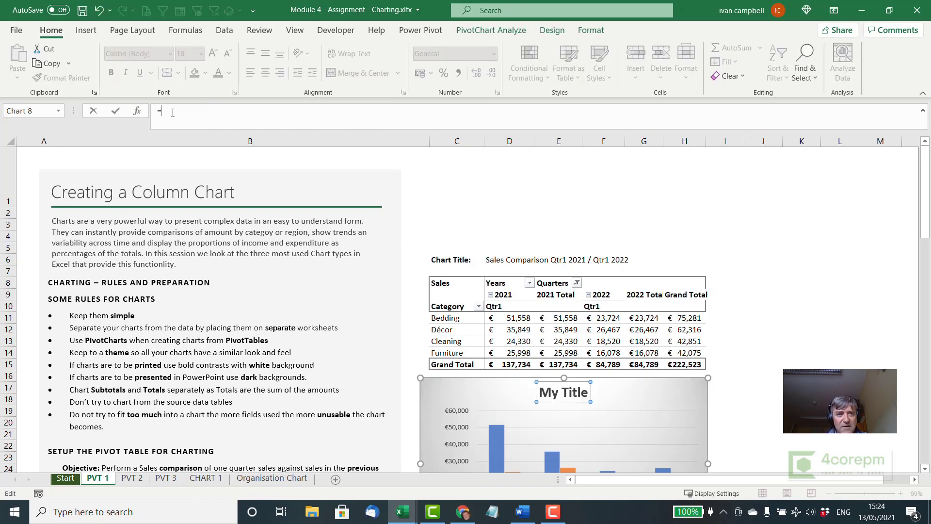
left_click(496, 260)
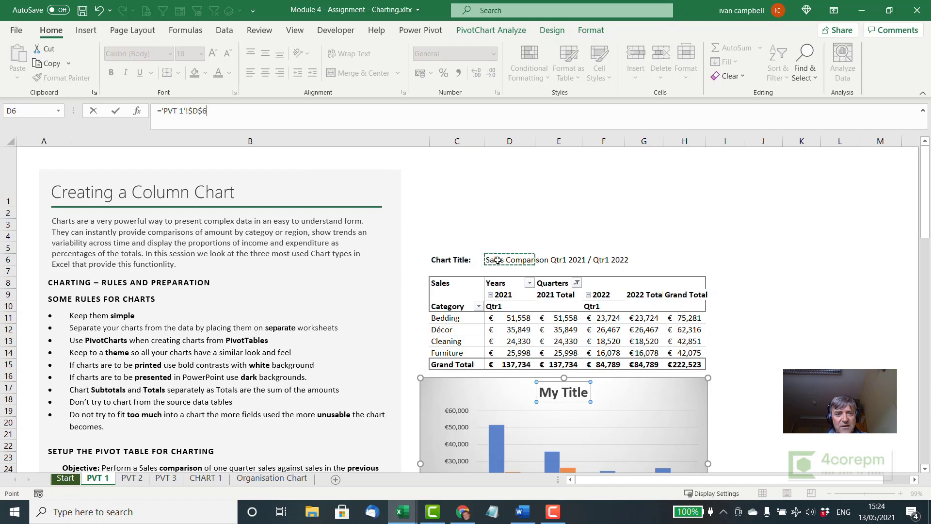
key("Return")
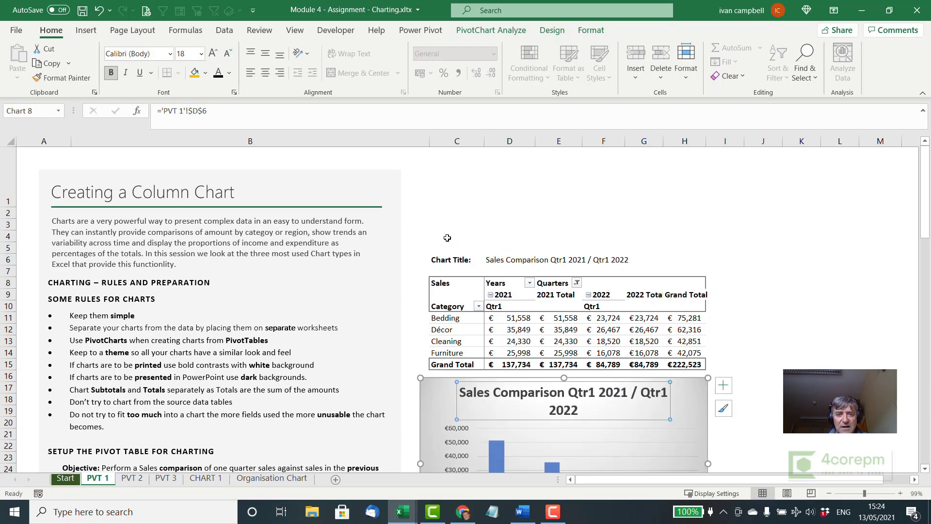
left_click(726, 262)
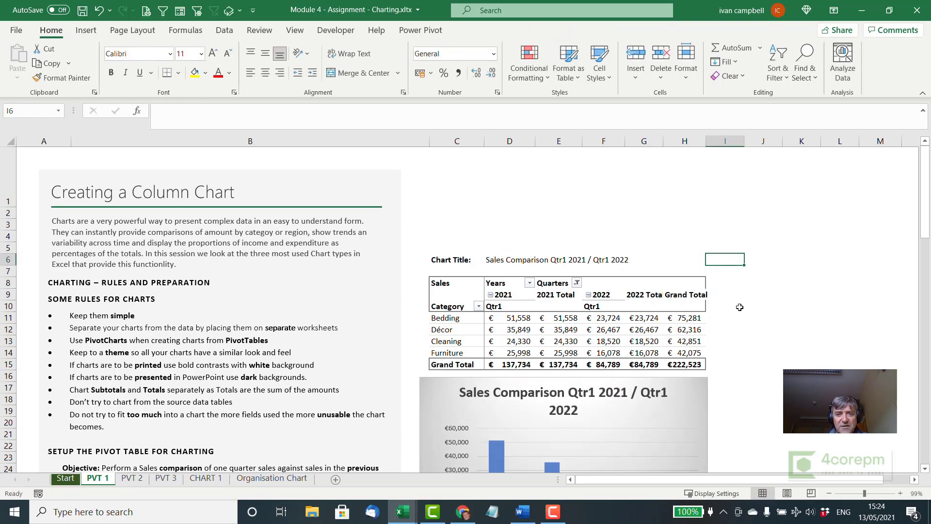
Step: Check the title formula in D6 against the quarter and year header cells it references, and view the whole chart
left_click(510, 259)
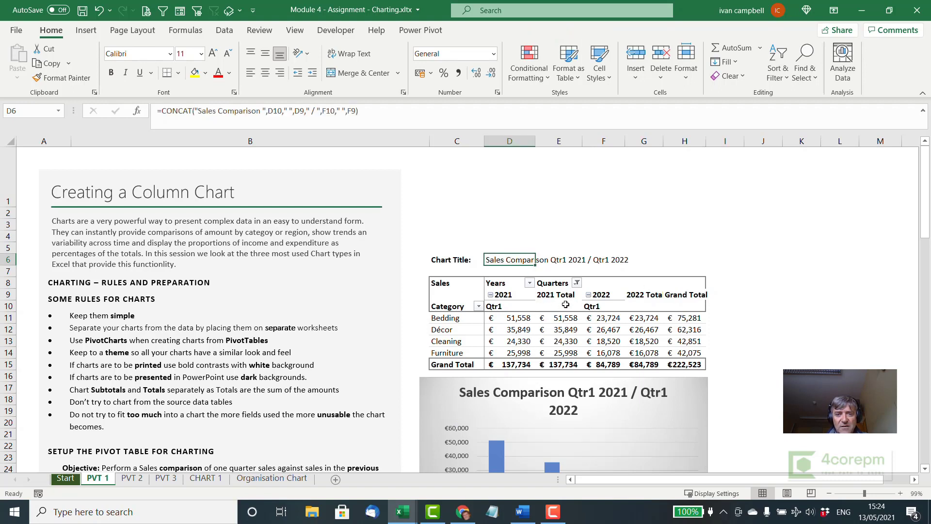
left_click(595, 306)
left_click(507, 295)
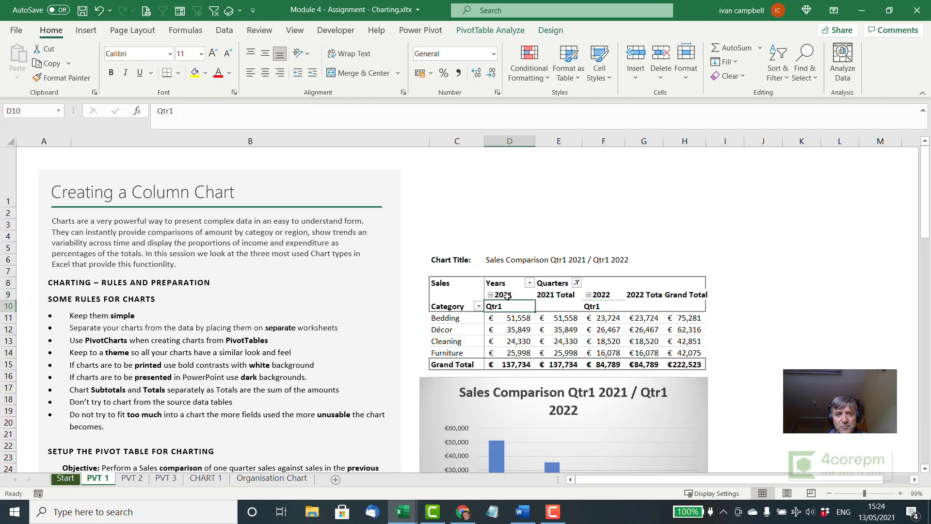
left_click(688, 251)
scroll(688, 252, "down", 4)
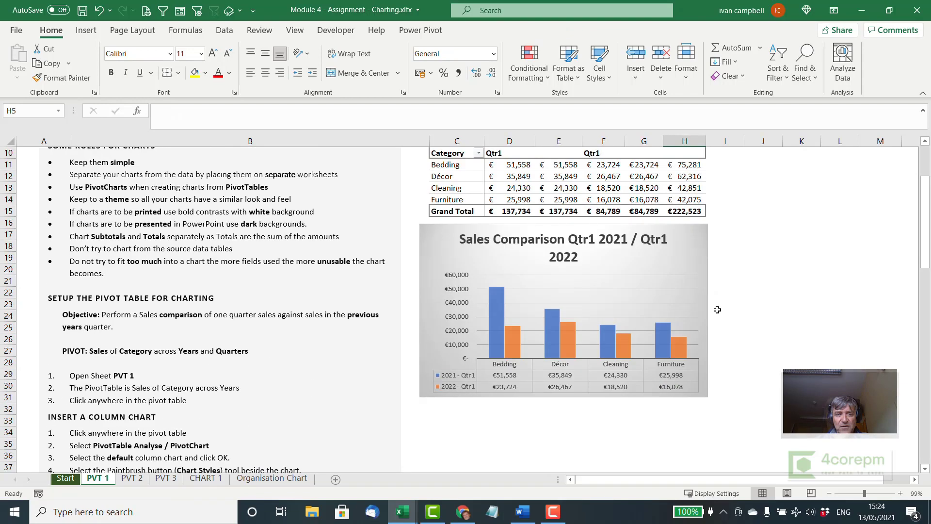
scroll(688, 252, "up", 2)
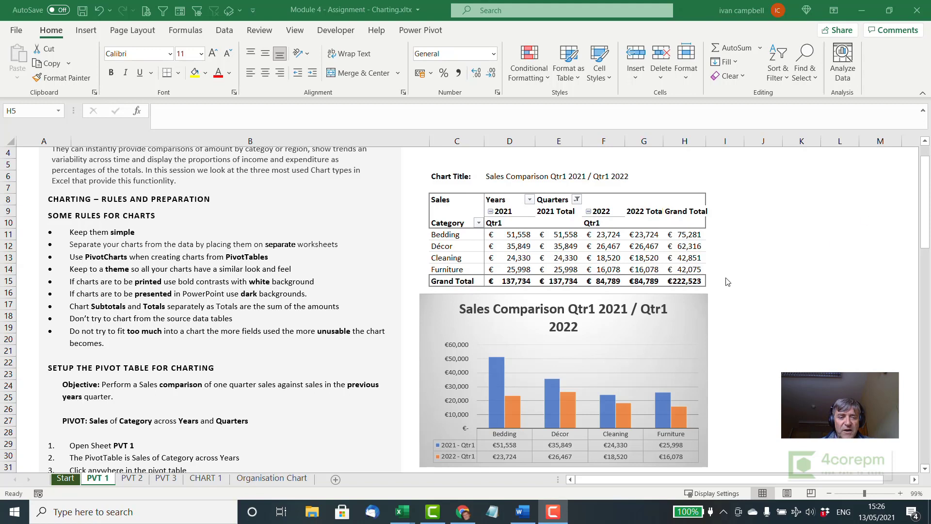
Step: Move the column chart to the CHART 1 worksheet as an embedded object
left_click(694, 298)
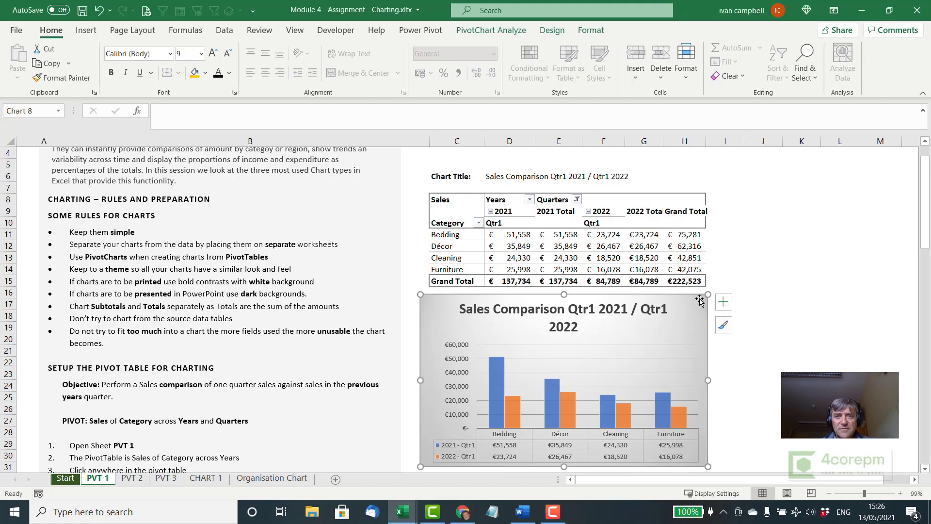
left_click(552, 30)
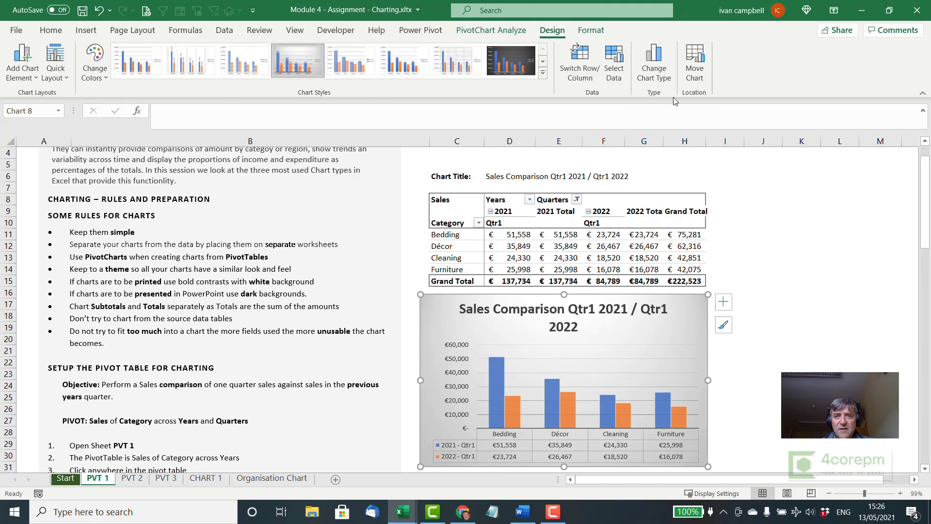
left_click(693, 68)
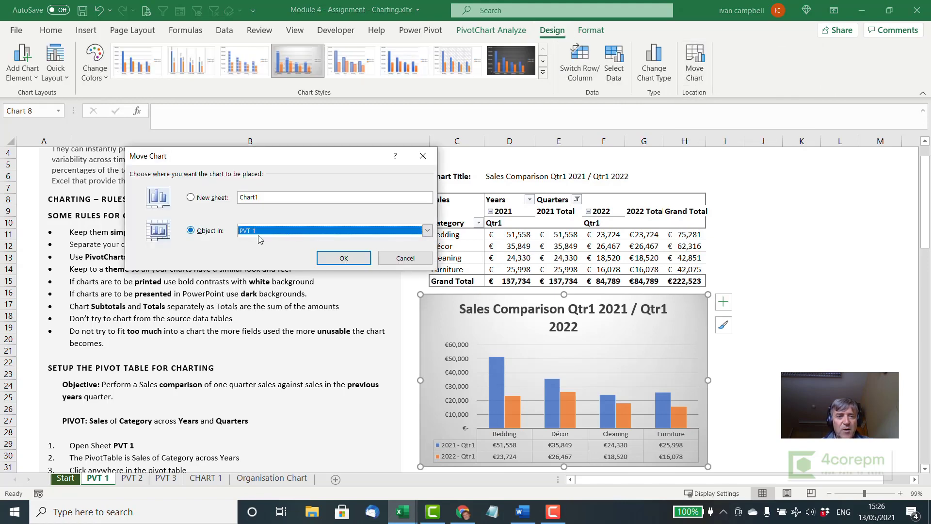
left_click(427, 229)
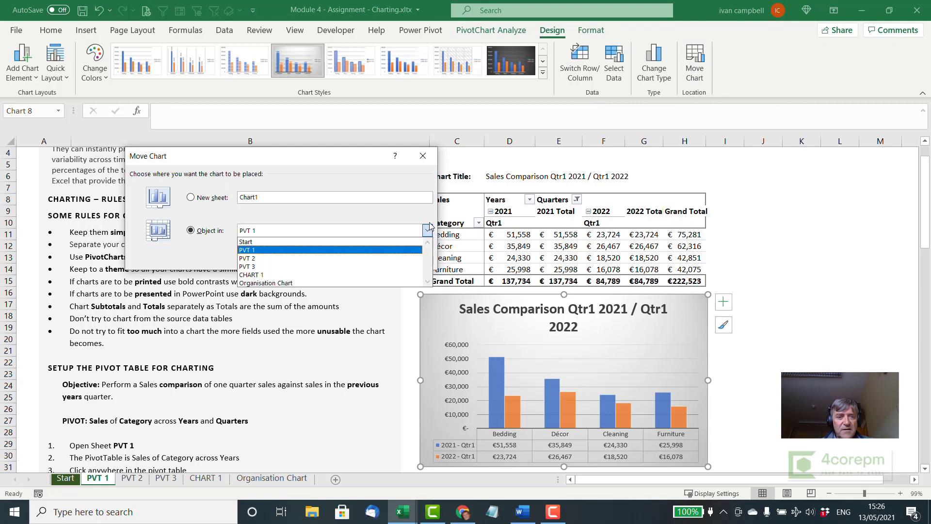
left_click(270, 276)
left_click(341, 258)
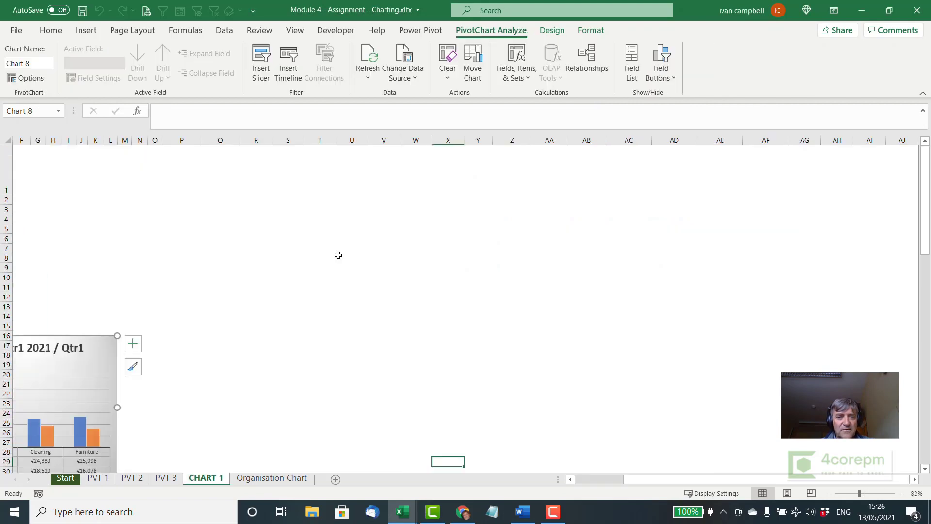
Step: Reposition the chart at the top of the CHART 1 sheet, directly beside the instruction text and starting in row 1
left_click_drag(691, 477, 636, 477)
left_click(416, 345)
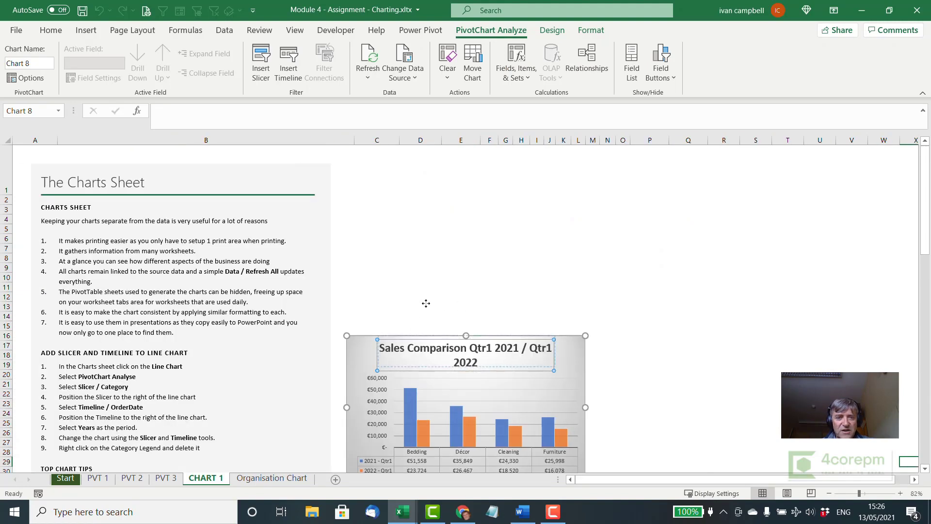
mouse_move(356, 340)
left_mouse_down()
mouse_move(381, 189)
mouse_move(375, 177)
left_mouse_up()
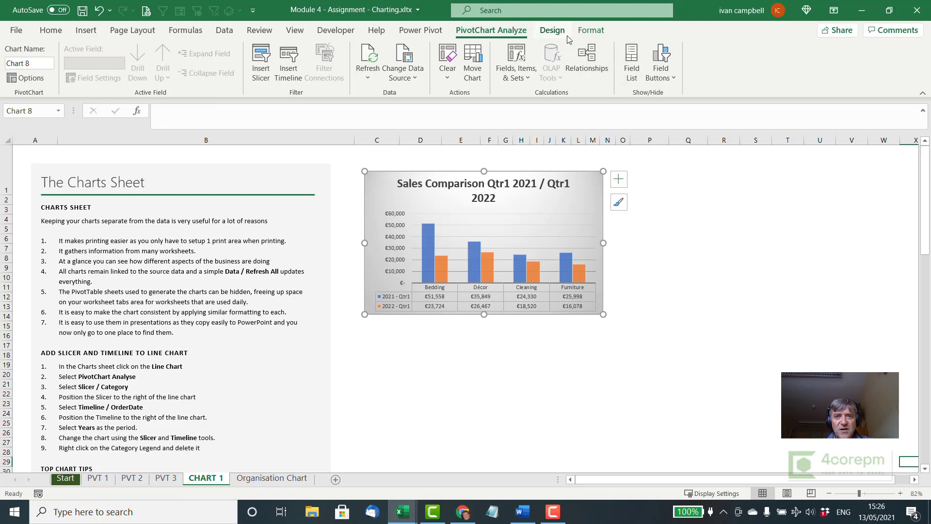
Step: Resize the chart to 8 cm high and 13 cm wide
left_click(591, 31)
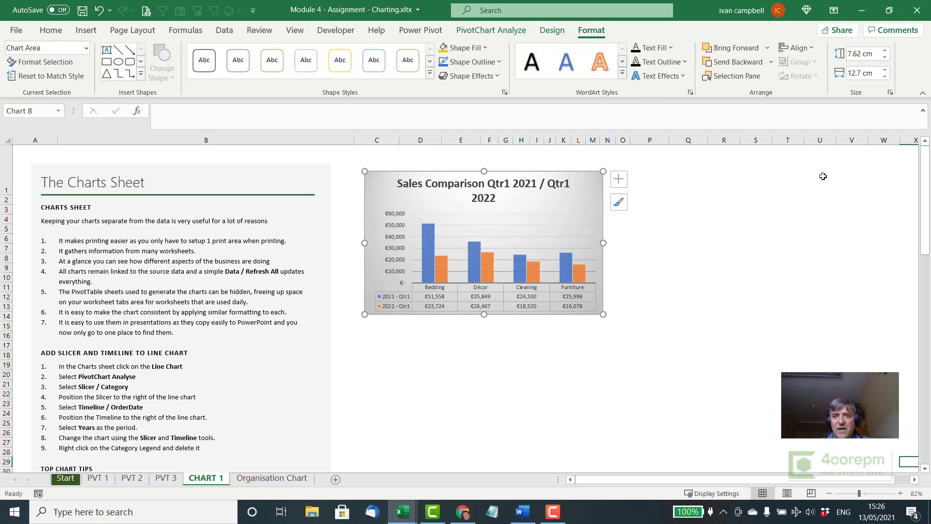
left_click(863, 53)
type("8")
left_click(856, 74)
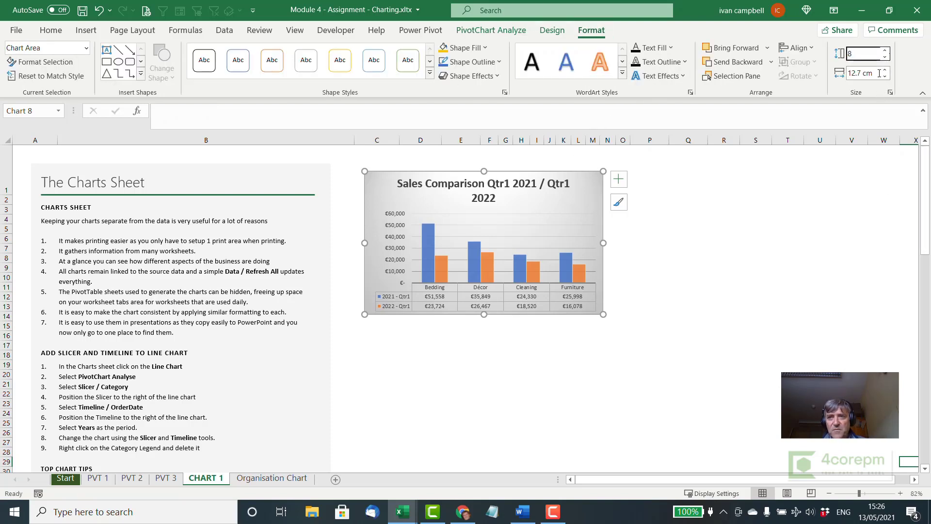
double_click(855, 74)
type("13")
left_click(781, 189)
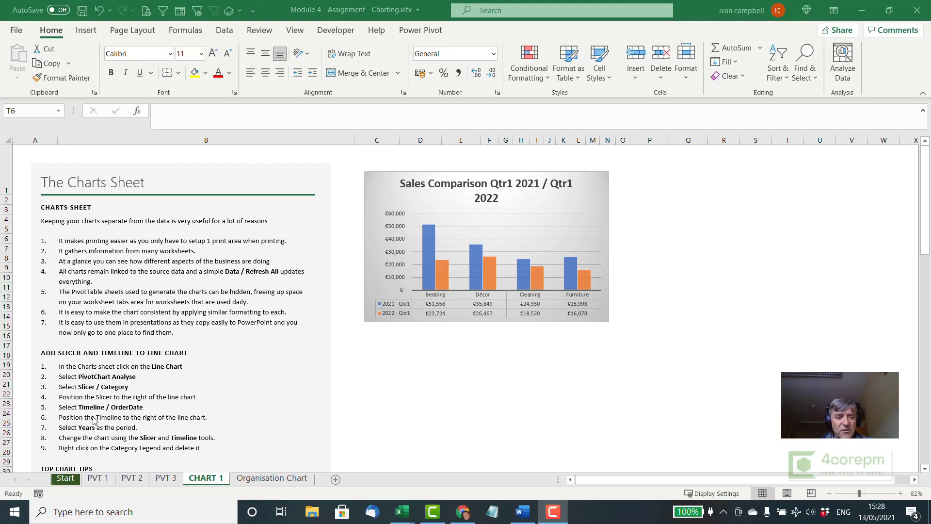
Step: On sheet PVT 1, copy the title row and entire pivot table in C6:H15 and paste copies at C23, C40 and C58
left_click(99, 478)
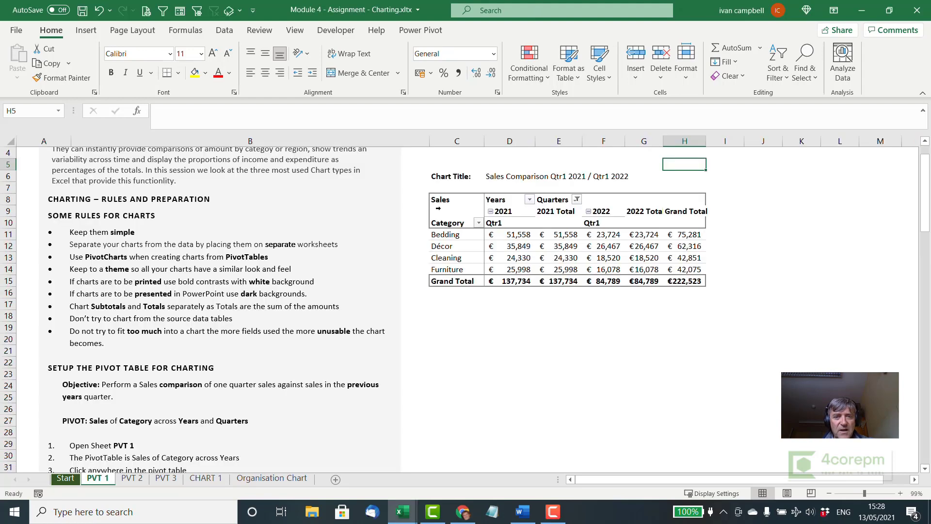
left_click_drag(440, 176, 683, 283)
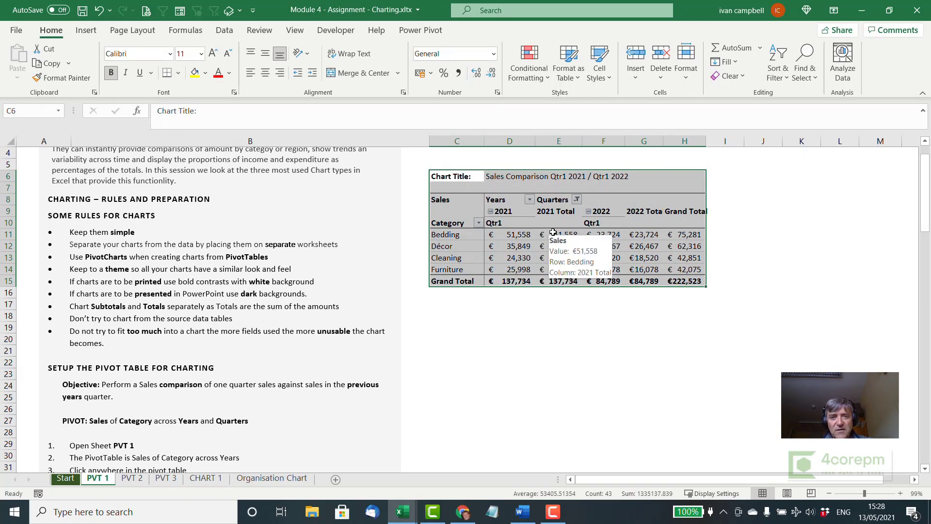
left_click(46, 63)
scroll(470, 281, "down", 2)
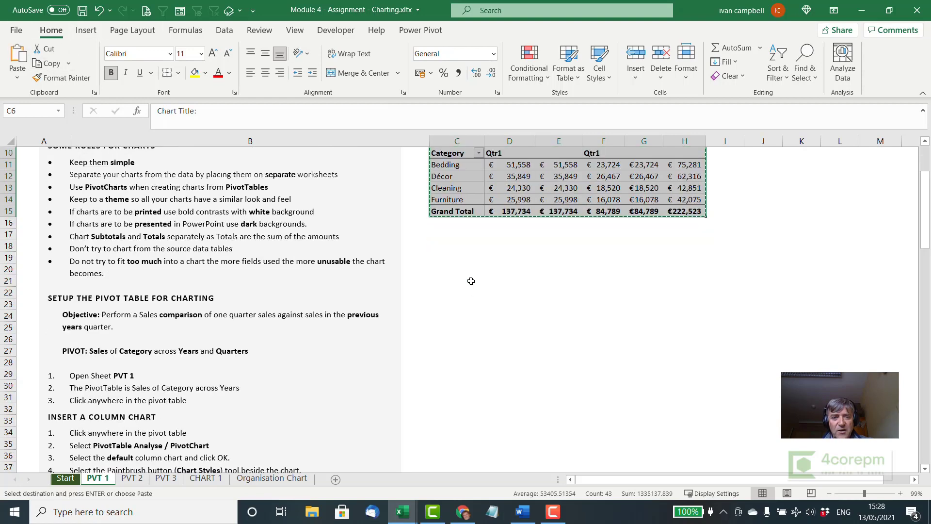
left_click(454, 304)
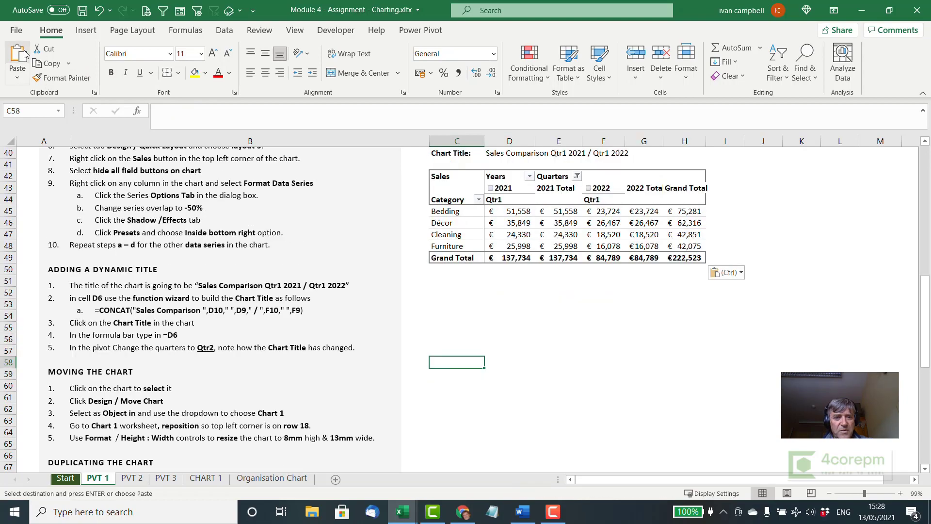
key("ctrl+v")
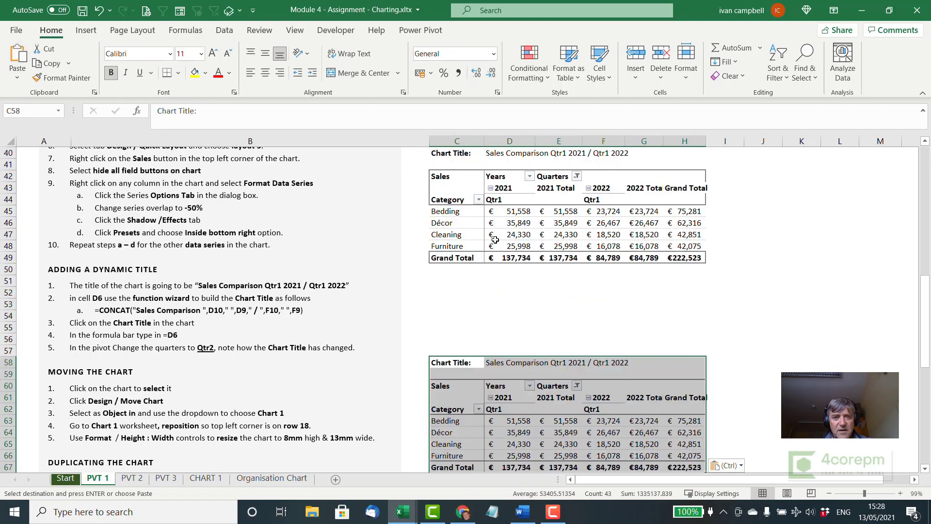
Step: Filter the Quarters field of the pivot table copy below C23 to show only Qtr2
scroll(509, 206, "up", 11)
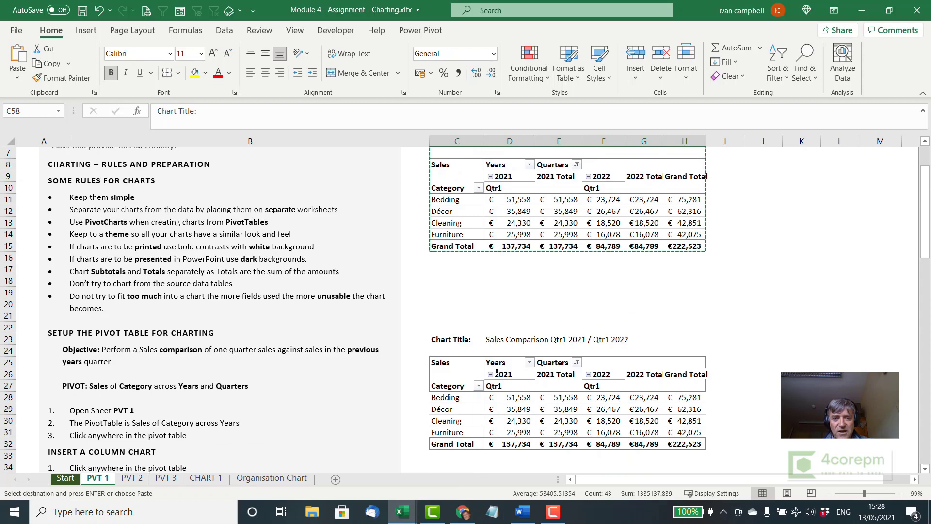
left_click(576, 363)
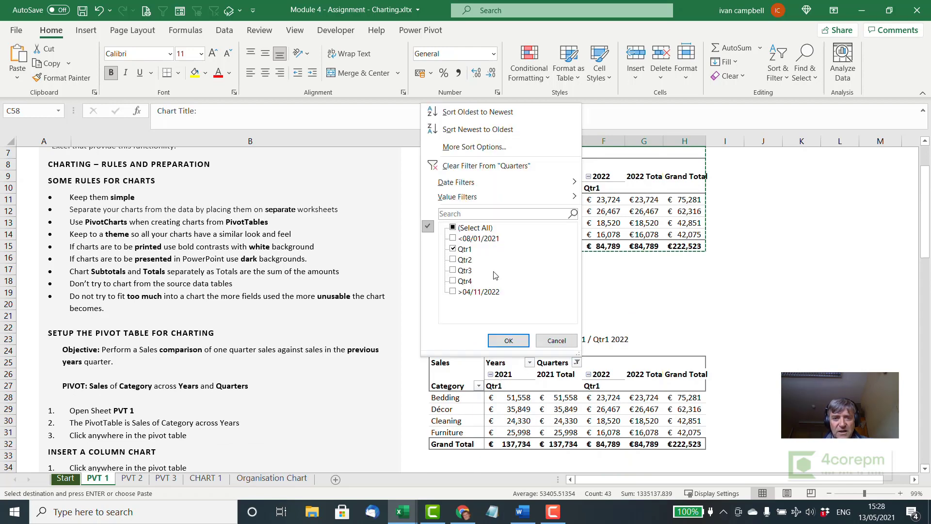
left_click(452, 259)
left_click(453, 249)
left_click(508, 340)
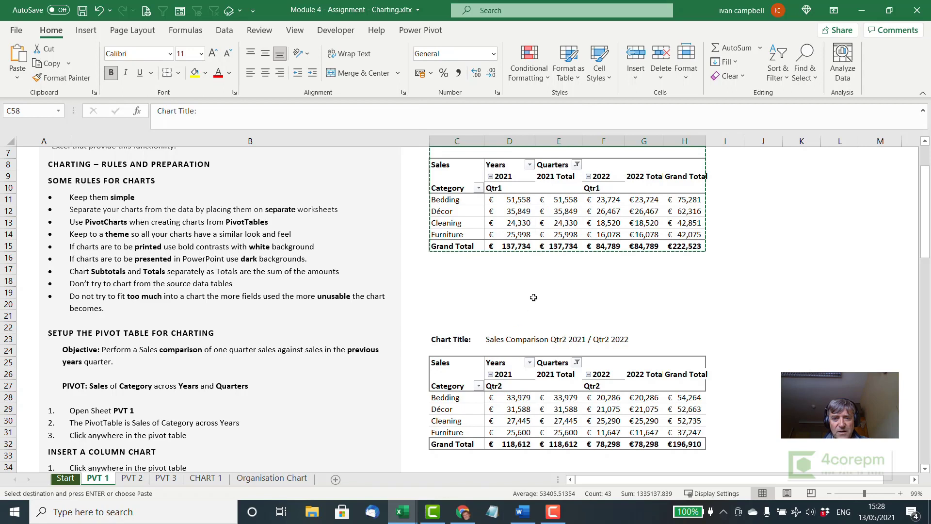
Step: Filter the Quarters field of the pivot table copy below C58 to show only Qtr4
left_click(498, 339)
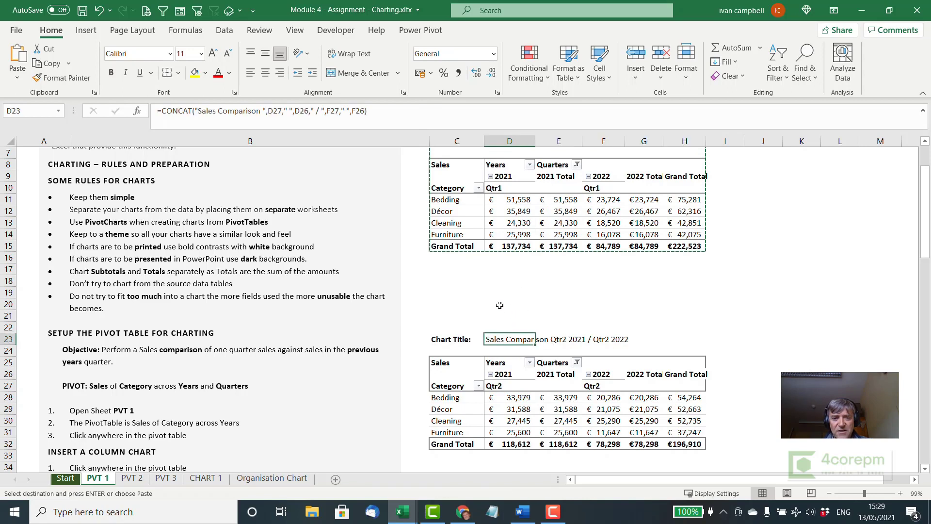
scroll(499, 305, "up", 4)
scroll(465, 370, "down", 9)
left_click(577, 316)
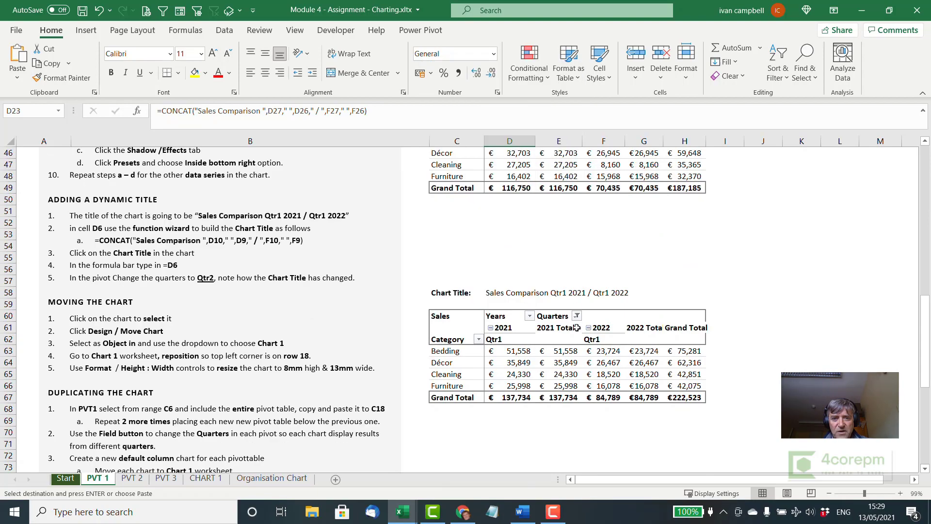
left_click(577, 316)
left_click(453, 235)
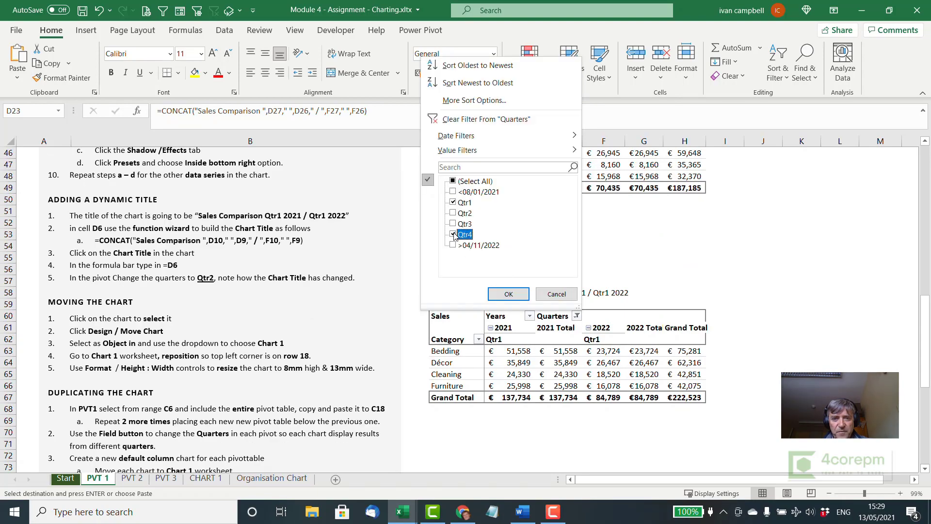
left_click(453, 203)
left_click(508, 294)
Step: Insert a default column PivotChart from the Qtr2 pivot table below C23
scroll(841, 272, "up", 14)
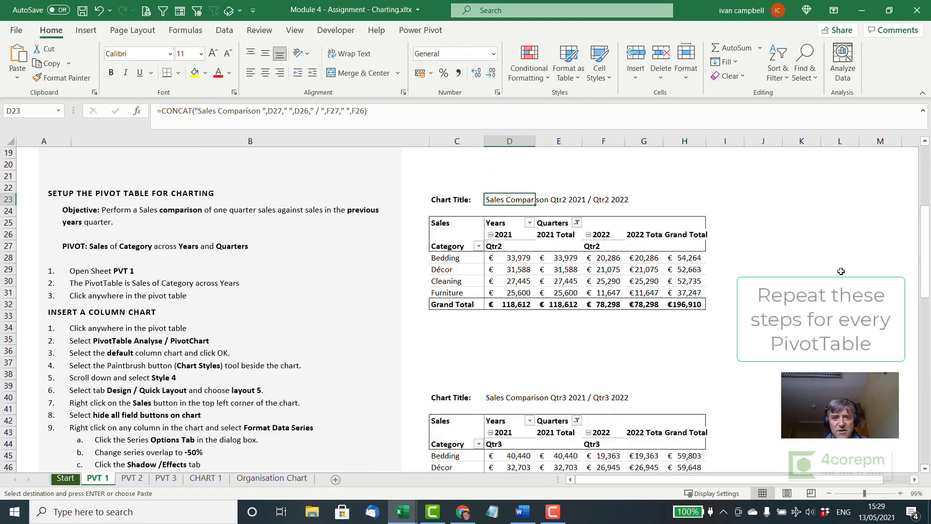
scroll(840, 272, "down", 3)
left_click(553, 339)
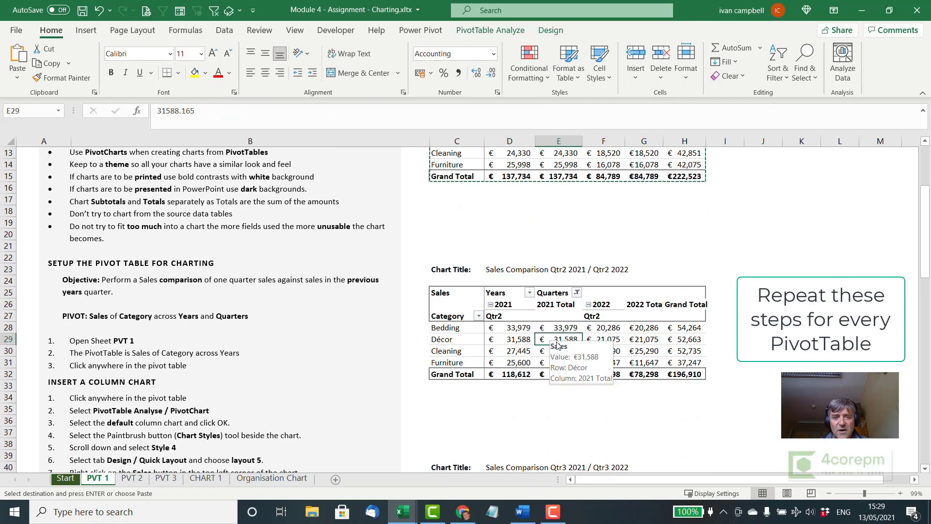
left_click(490, 30)
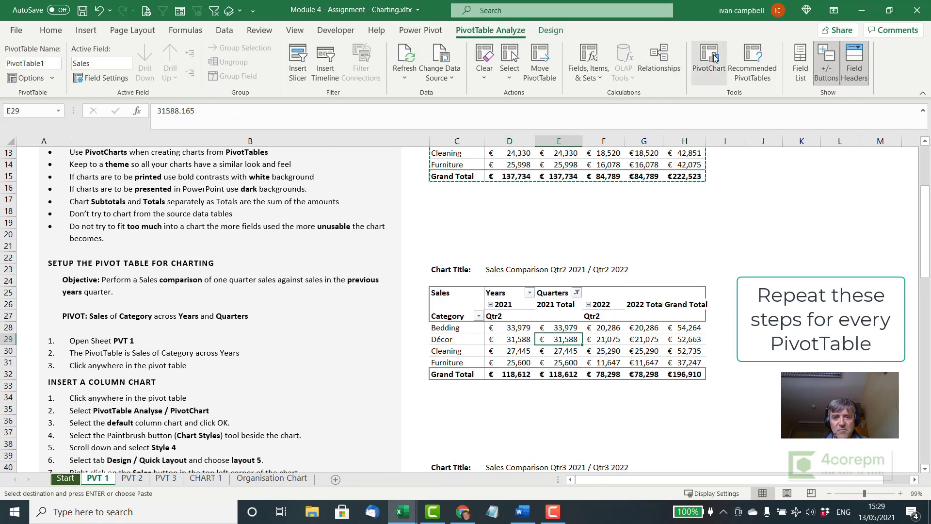
left_click(715, 58)
left_click(584, 418)
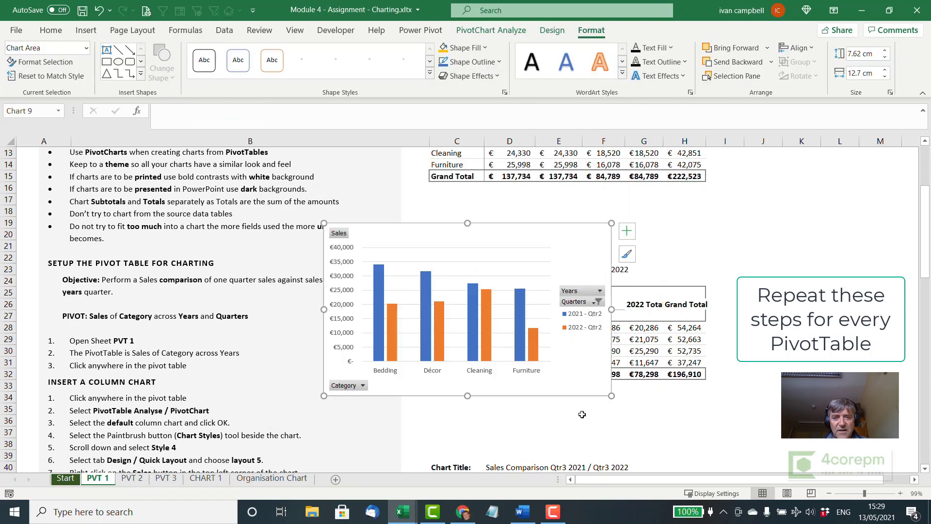
Step: Move the Qtr2 chart to the CHART 1 sheet as an object and place it directly beside the Qtr1 chart
left_click(552, 30)
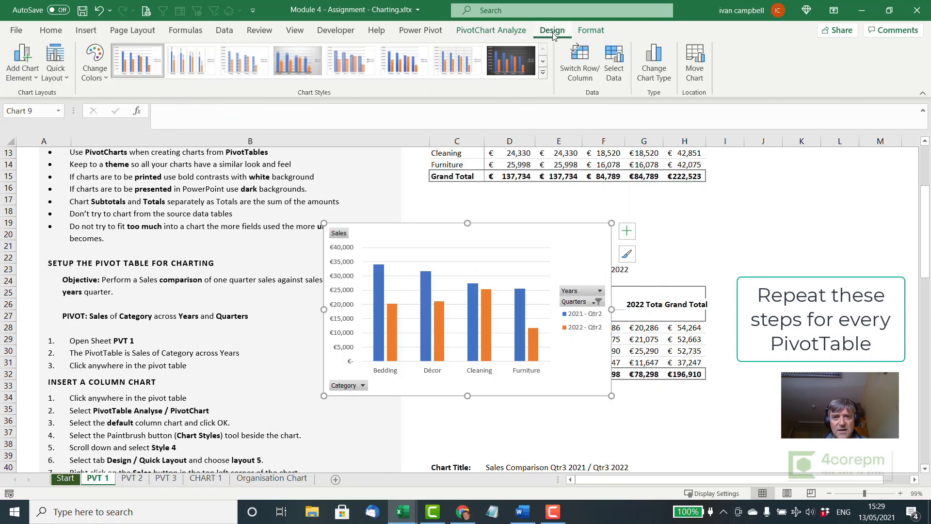
left_click(695, 75)
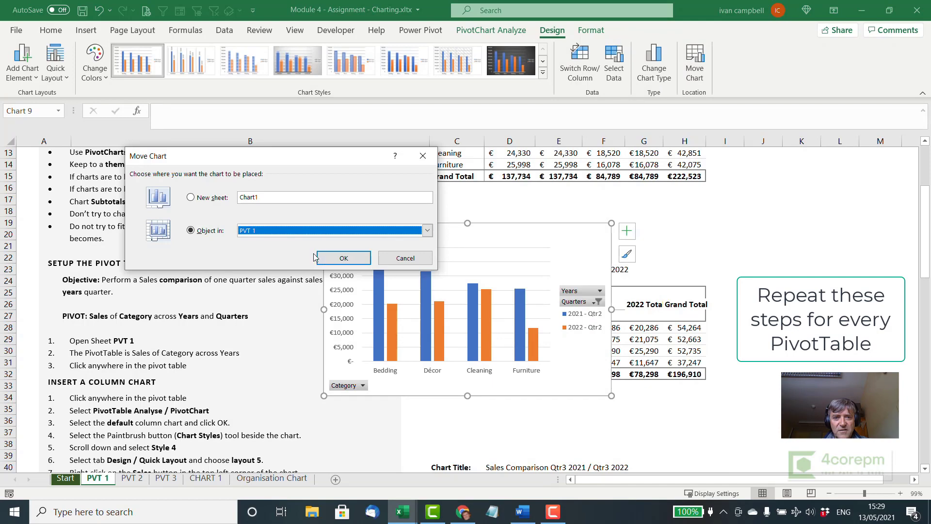
left_click(428, 231)
left_click(330, 250)
left_click(343, 258)
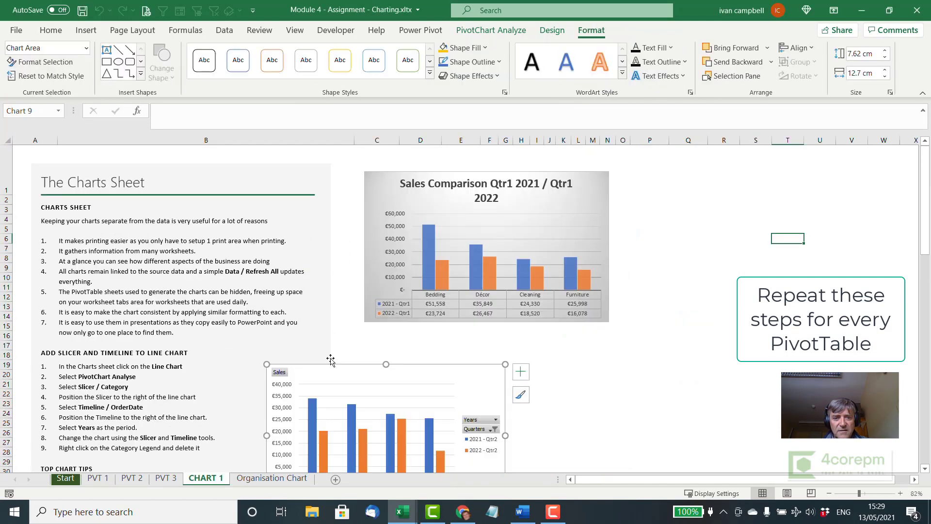
left_click_drag(329, 366, 770, 173)
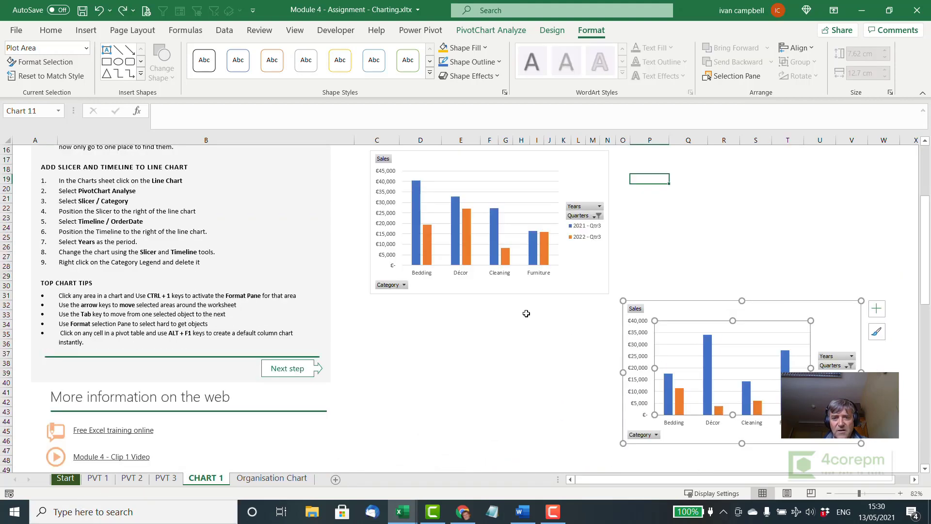
Step: Position the Qtr4 chart directly below the Qtr2 chart and beside the Qtr3 chart
left_click_drag(650, 301, 664, 193)
scroll(659, 298, "up", 3)
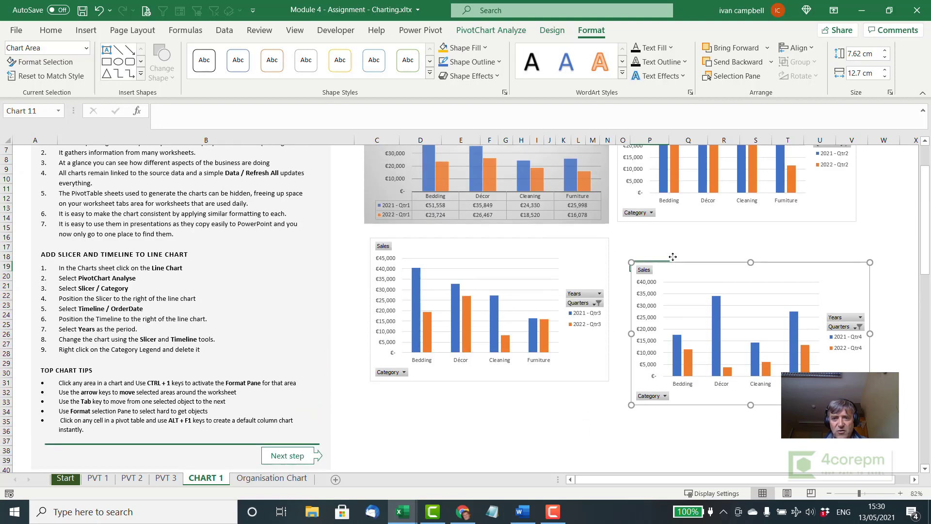
left_click_drag(672, 260, 667, 239)
scroll(593, 412, "up", 3)
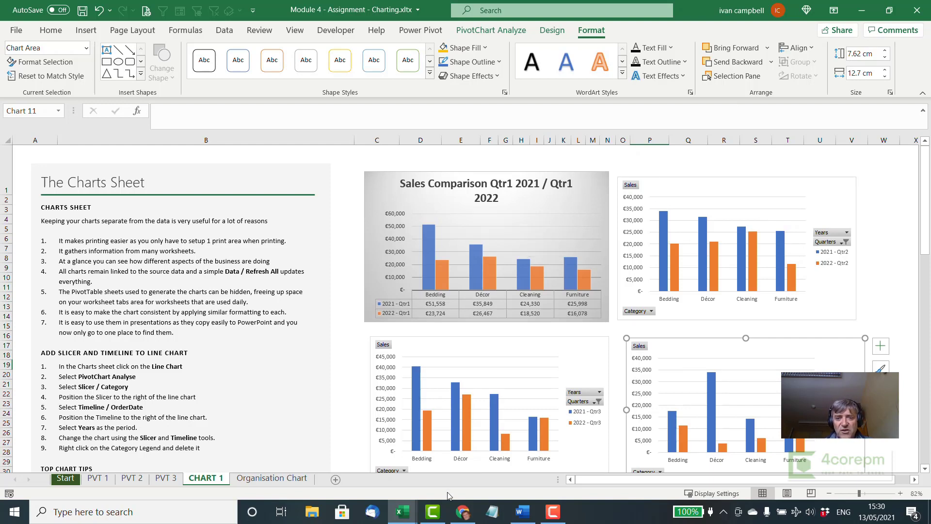
Step: Copy the formatted Qtr1 chart and paste it onto the Qtr2, Qtr3 and Qtr4 charts to apply its formatting
left_click(595, 185)
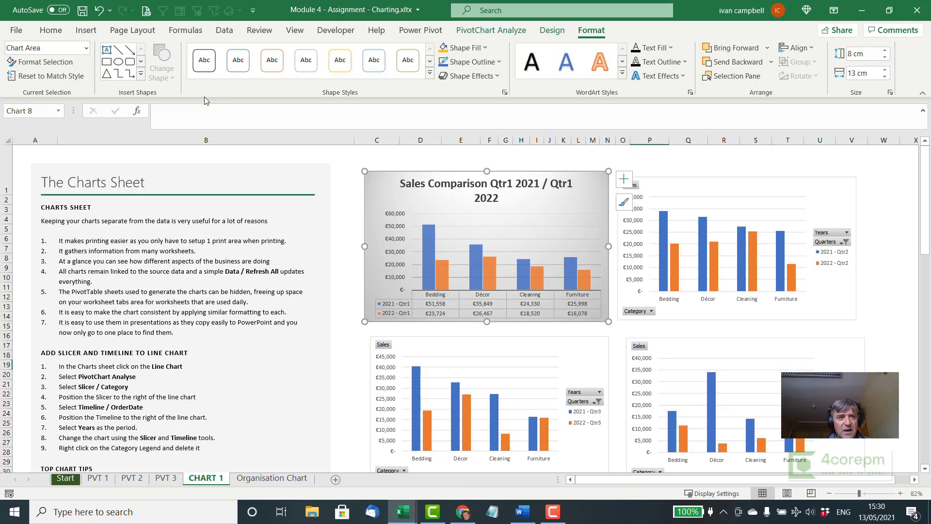
left_click(51, 32)
key("ctrl+c")
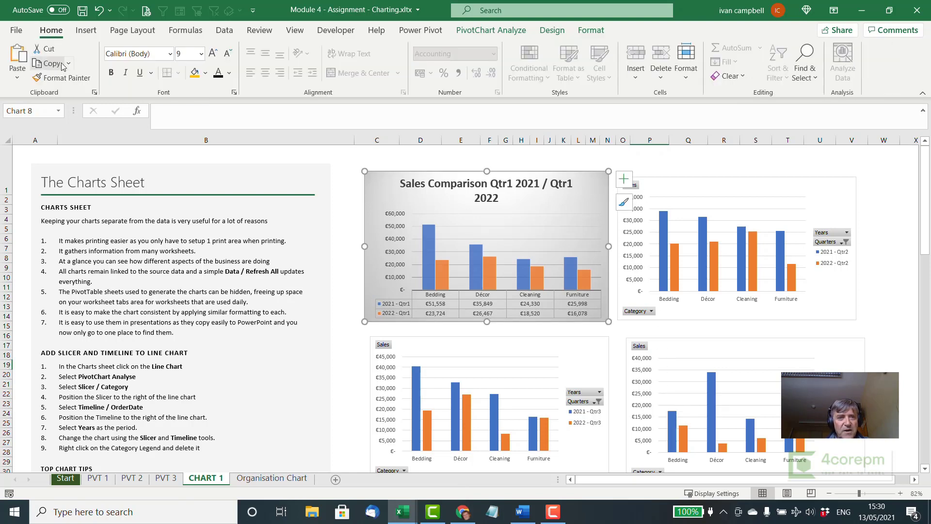
left_click(723, 181)
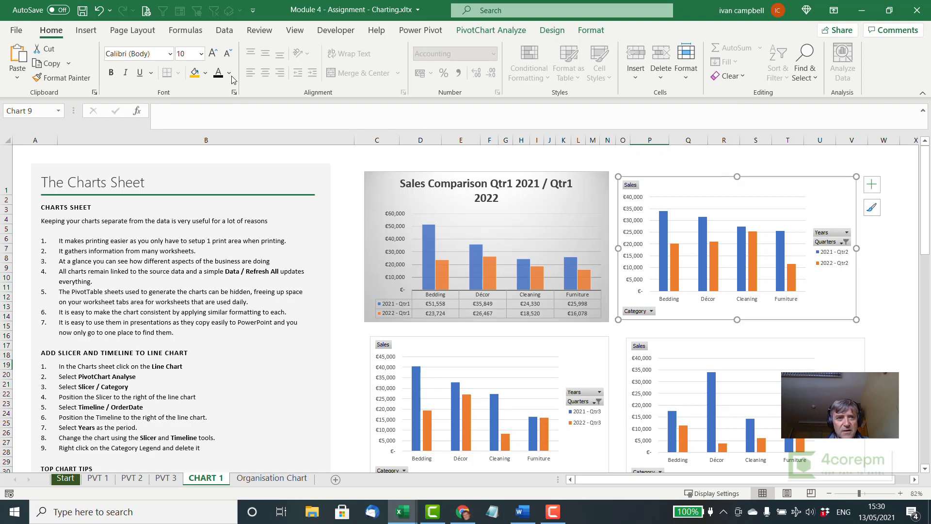
left_click(28, 60)
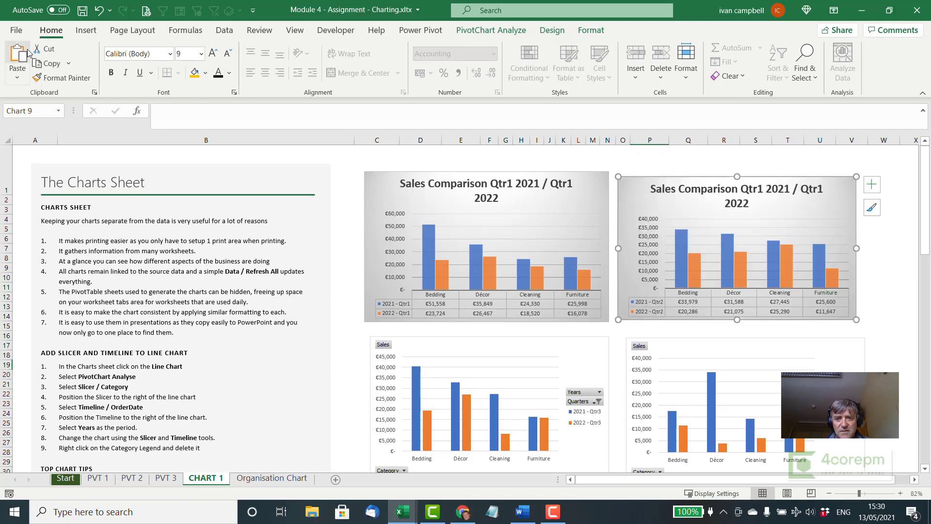
left_click(468, 353)
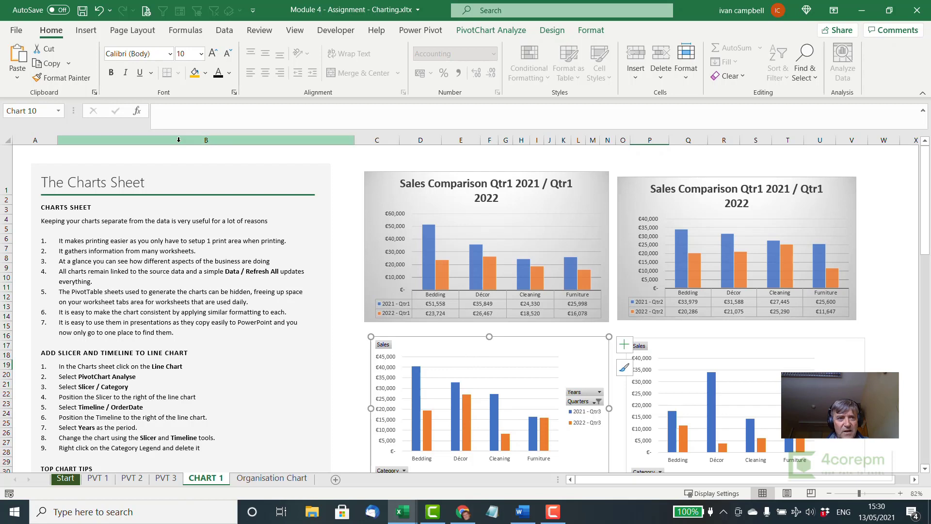
left_click(26, 59)
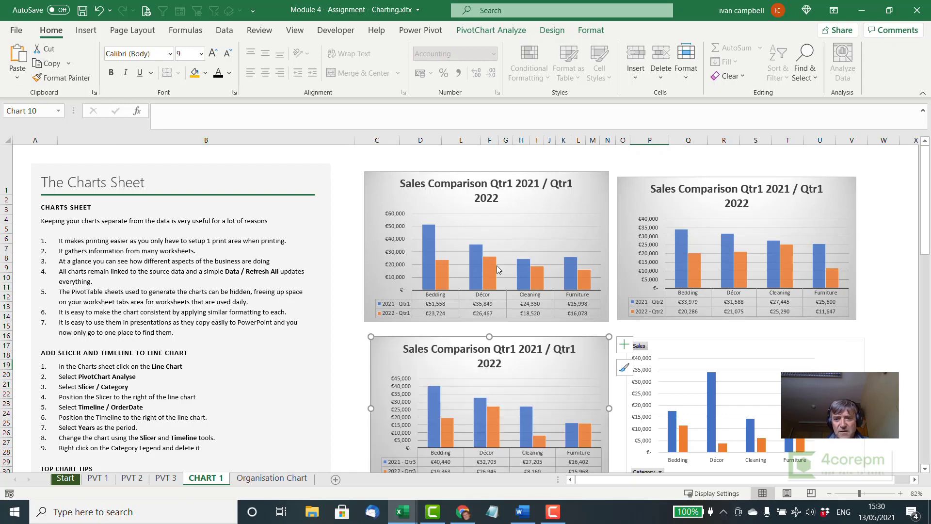
left_click(708, 346)
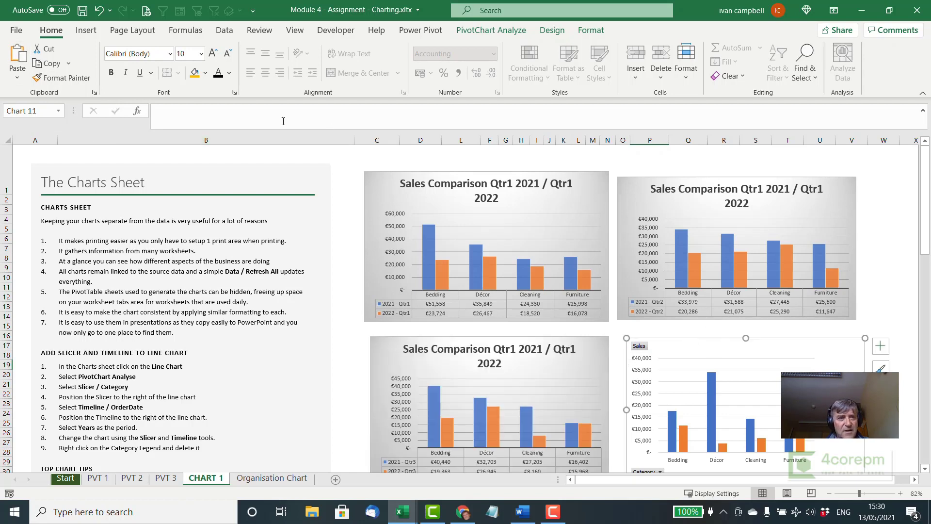
left_click(22, 57)
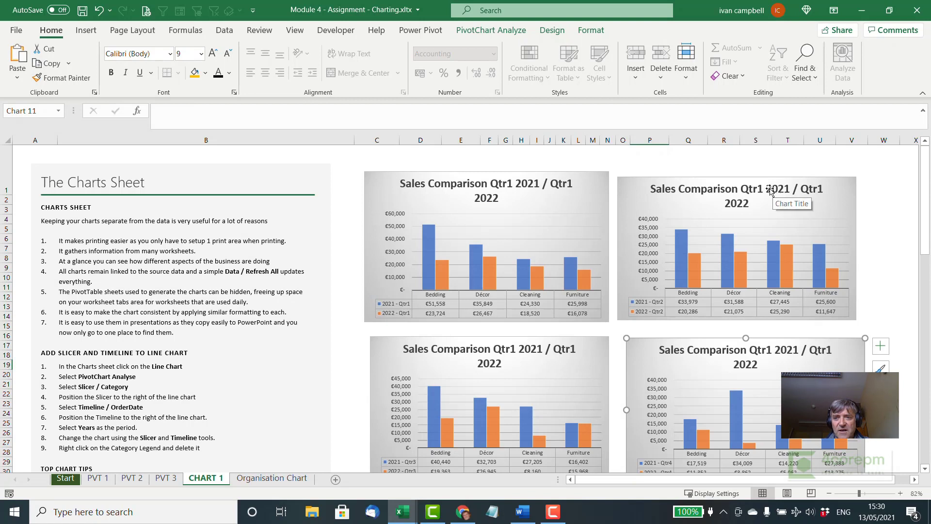
Step: Link the Qtr2 chart's title to cell D23 on sheet PVT 1
left_click(751, 191)
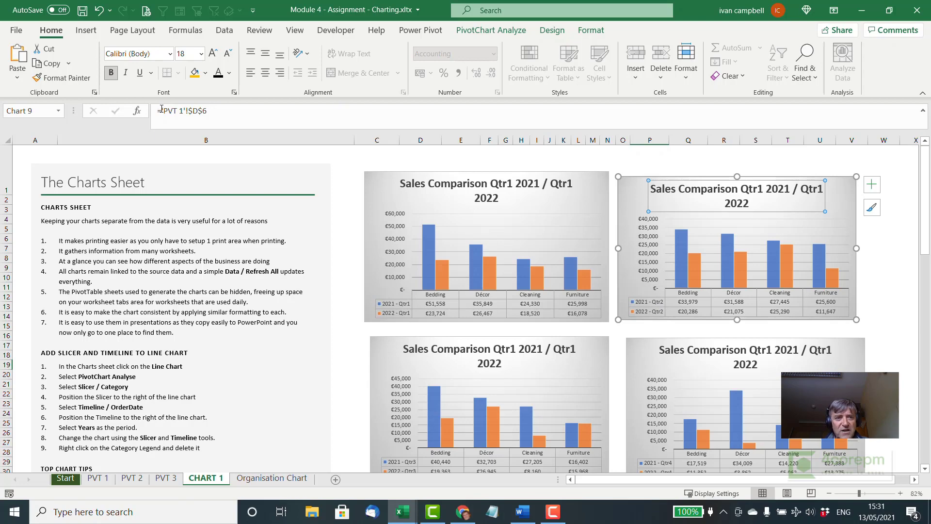
left_click_drag(161, 109, 258, 109)
key("BackSpace")
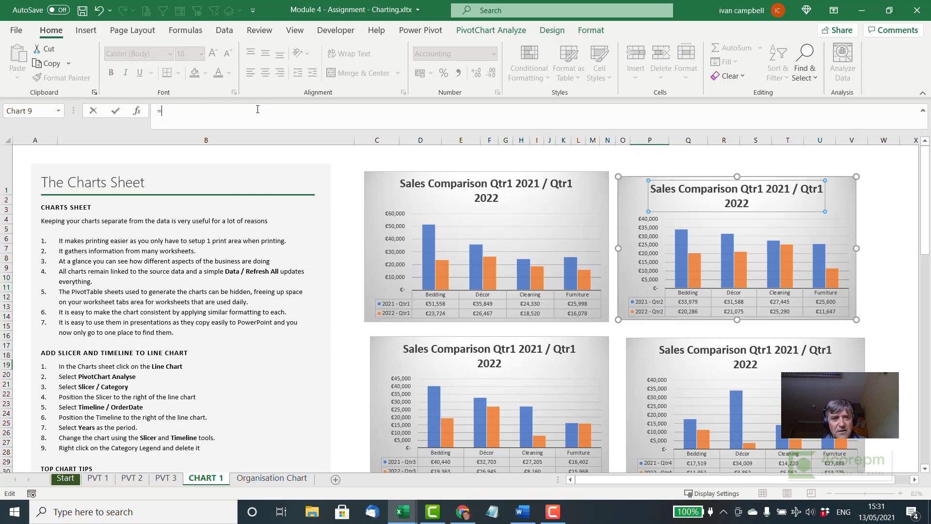
left_click(98, 478)
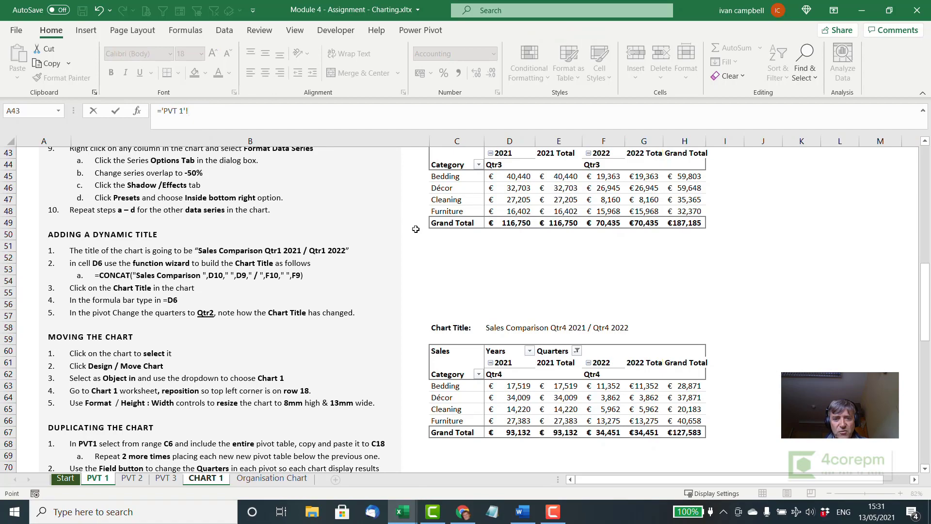
scroll(418, 231, "up", 13)
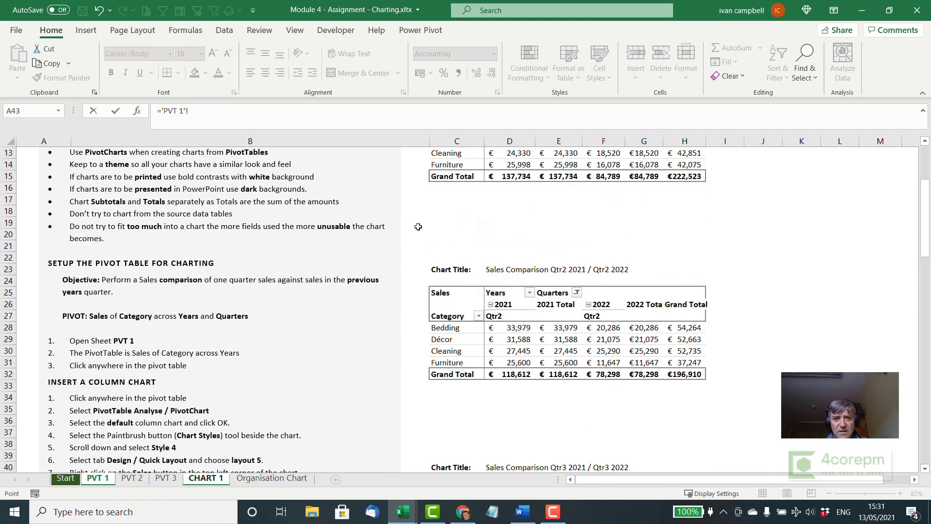
scroll(416, 229, "down", 3)
left_click(496, 269)
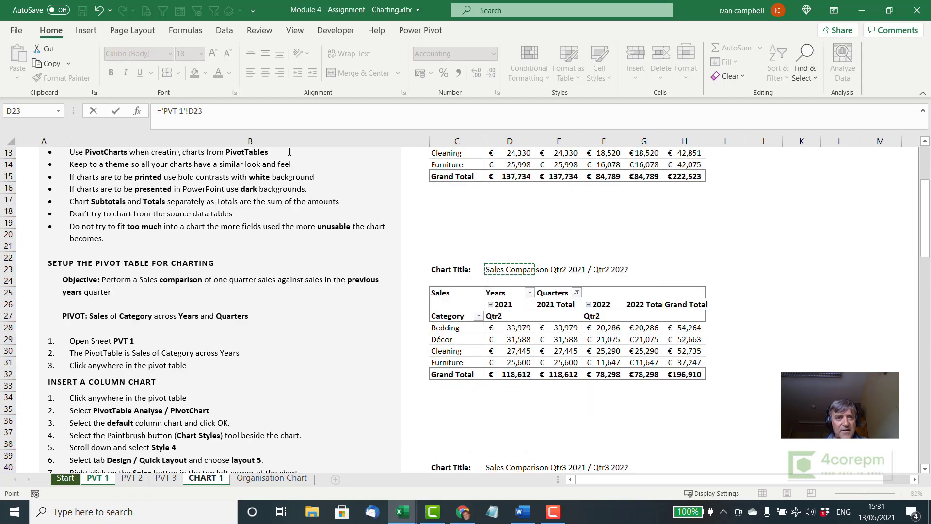
key("Return")
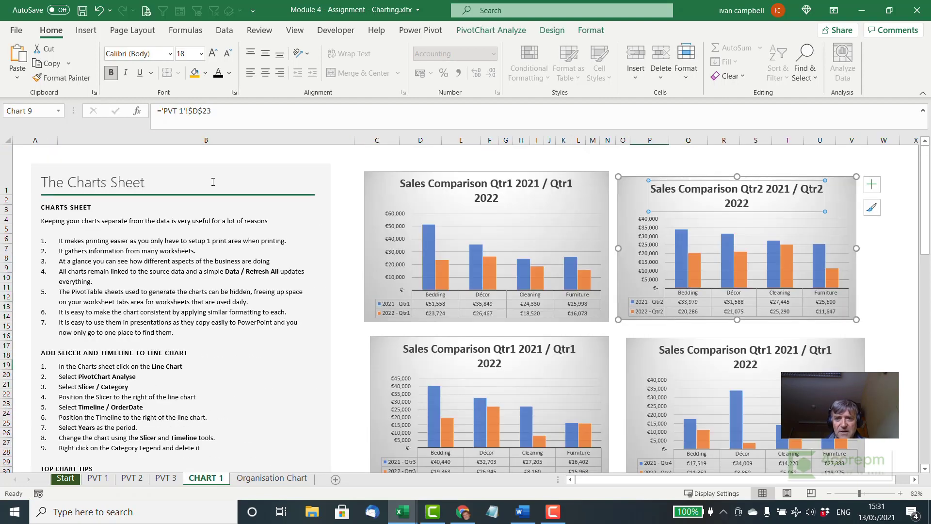
Step: Link the Qtr3 chart's title to cell D40 on sheet PVT 1
left_click(463, 356)
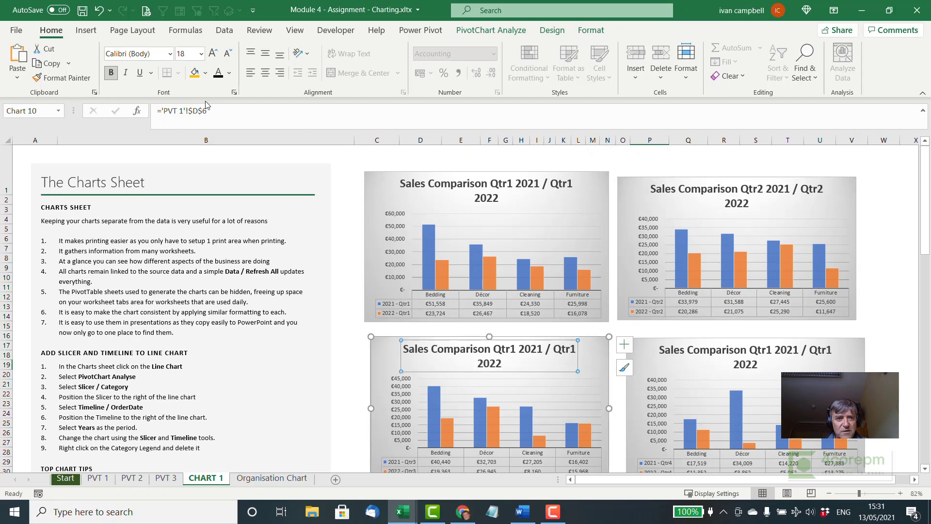
left_click_drag(207, 111, 121, 110)
type("=")
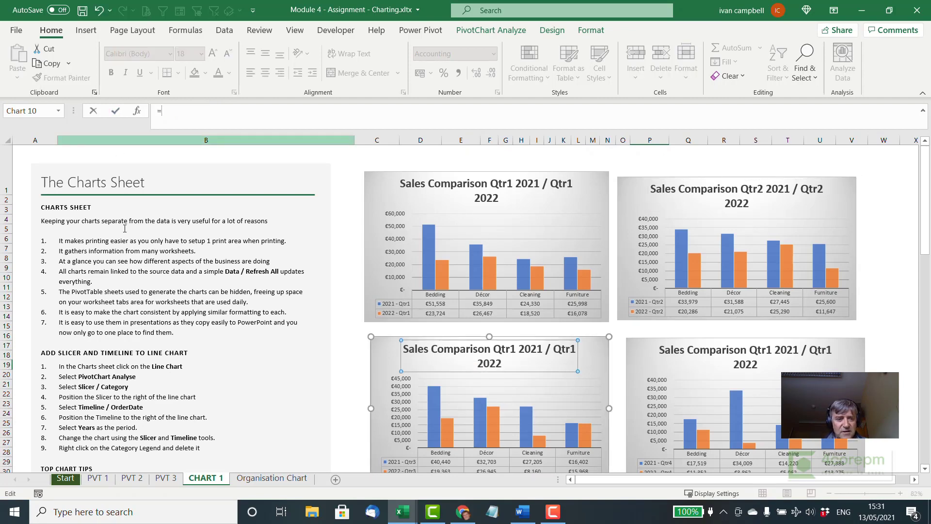
left_click(102, 477)
scroll(416, 238, "down", 4)
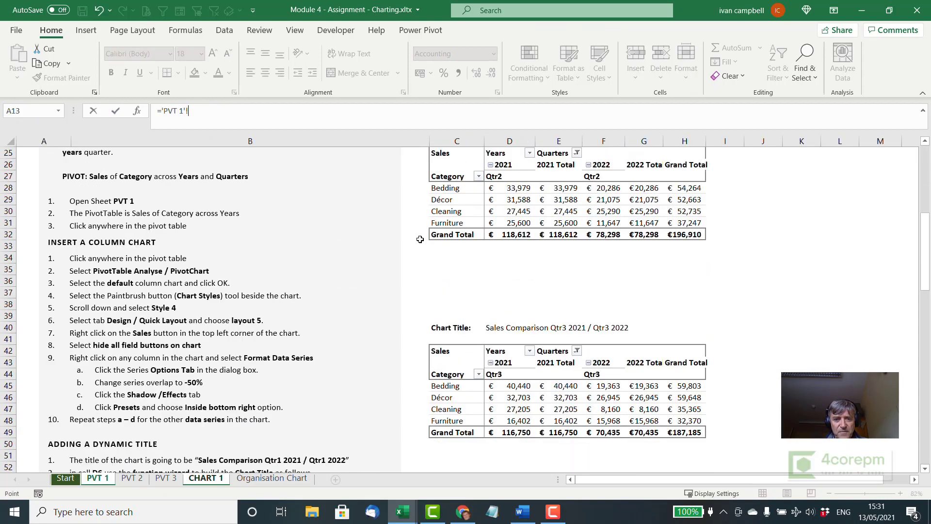
left_click(503, 327)
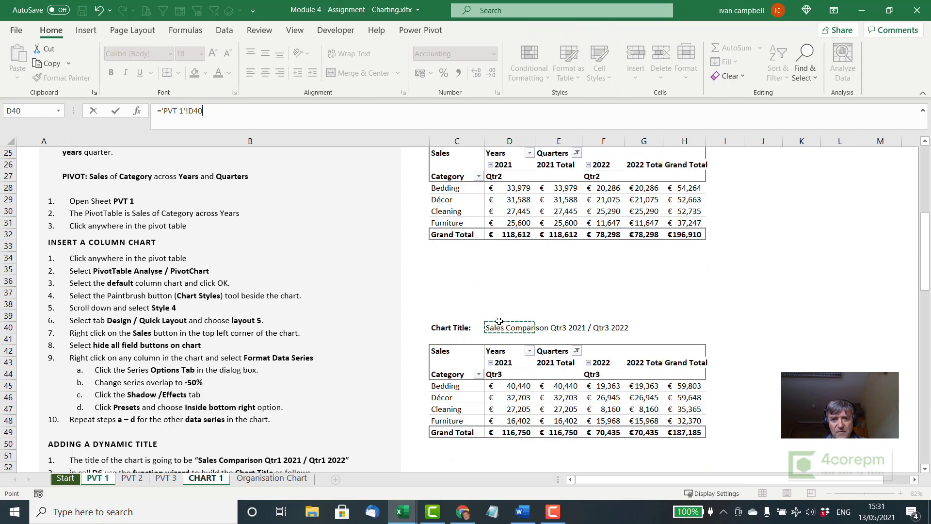
key("Return")
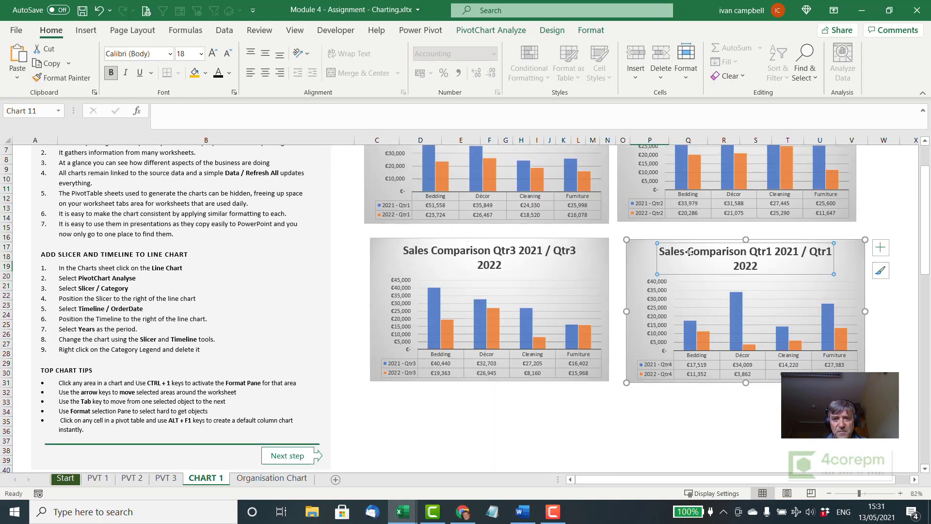
Step: Link the Qtr4 chart's title to cell D58 on sheet PVT 1
left_click_drag(208, 111, 111, 113)
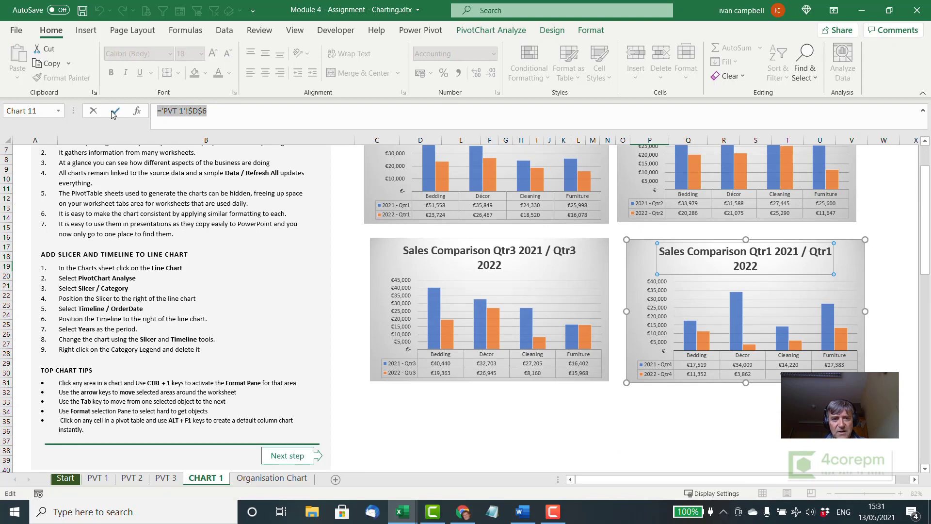
type("=")
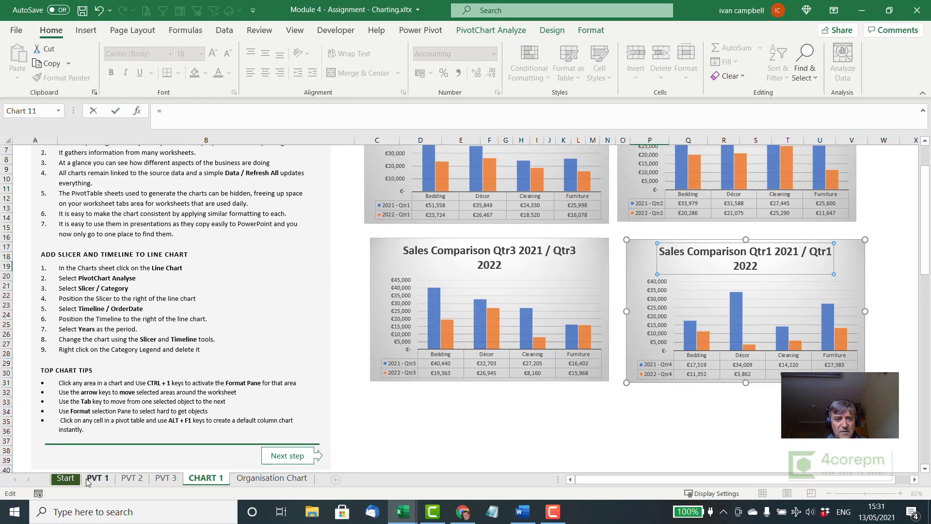
left_click(98, 477)
scroll(367, 290, "down", 5)
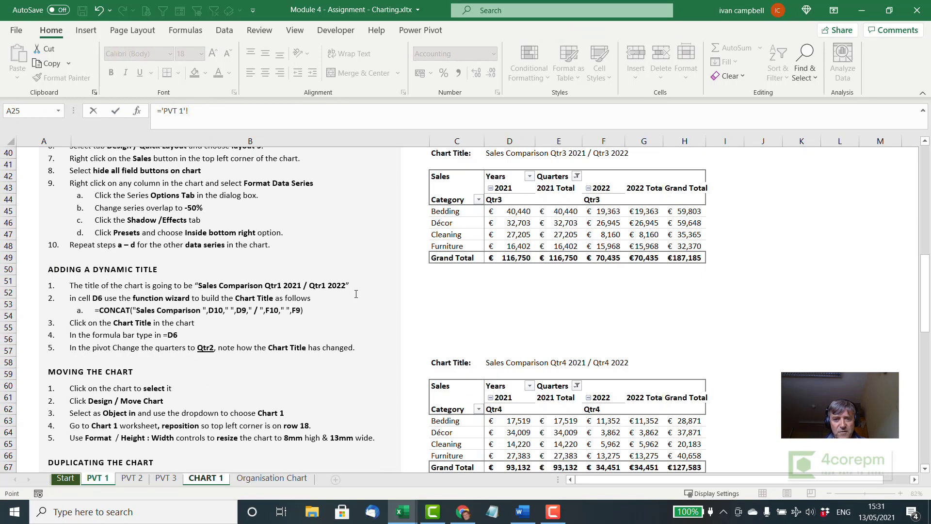
left_click(495, 363)
key("Return")
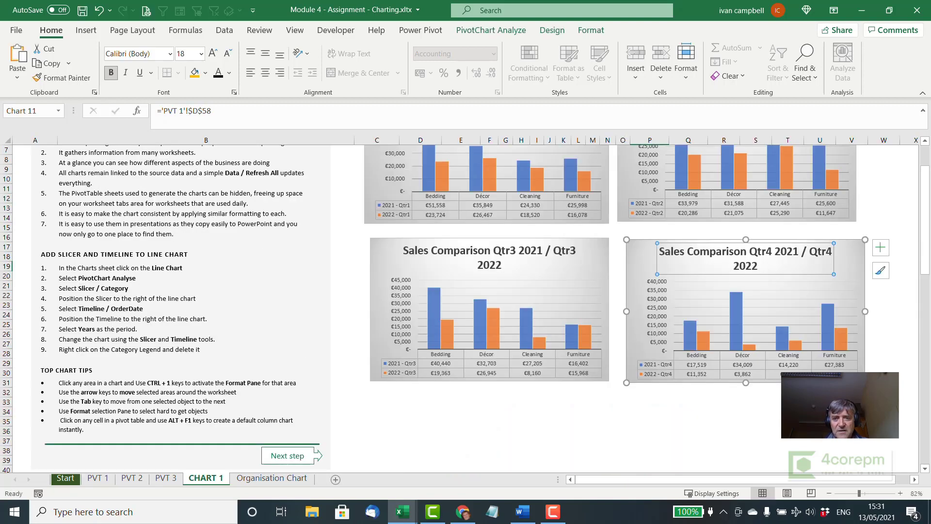
Step: Resize the Qtr2, Qtr3 and Qtr4 charts together to 8 cm high and 13 cm wide
scroll(860, 481, "up", 1)
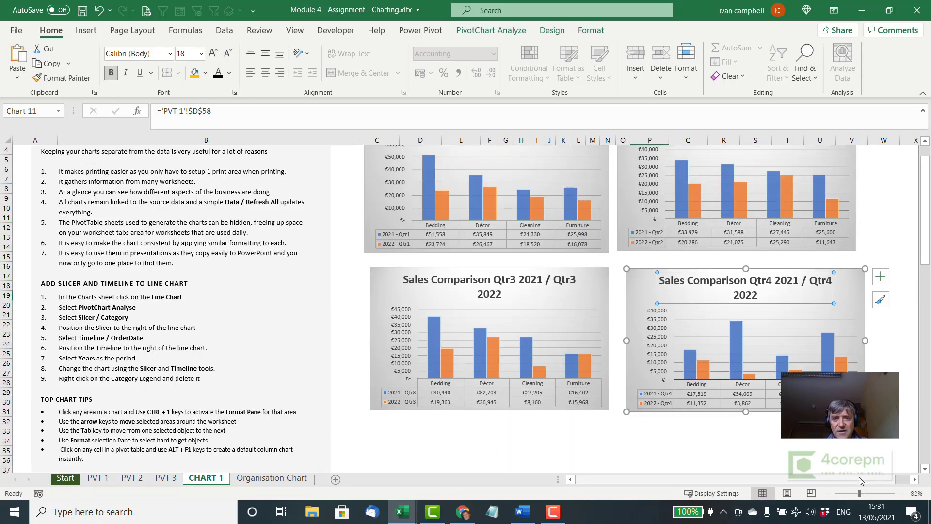
scroll(861, 481, "up", 1)
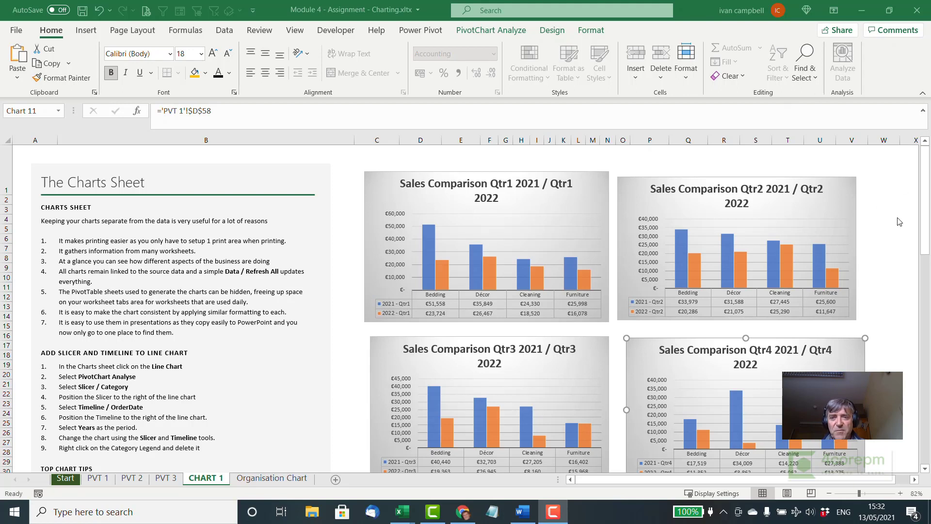
left_click(851, 199)
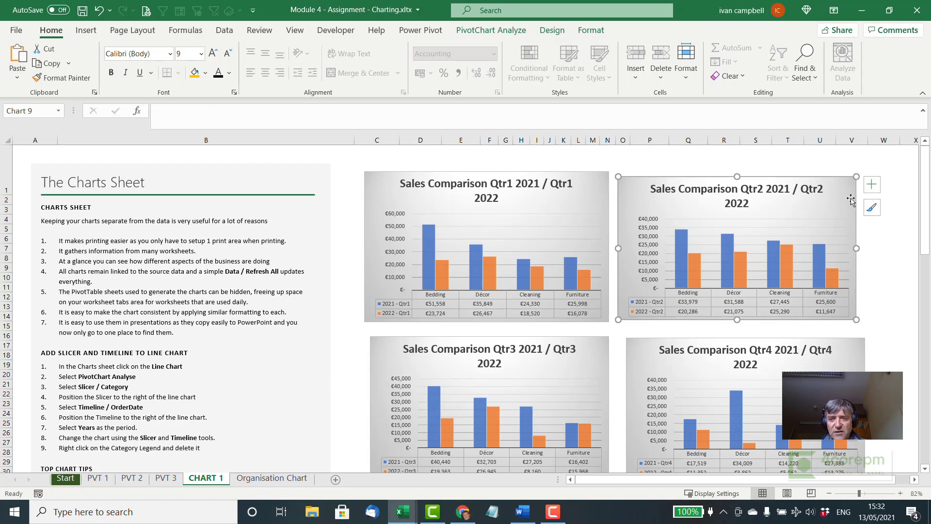
left_click(859, 360, "ctrl")
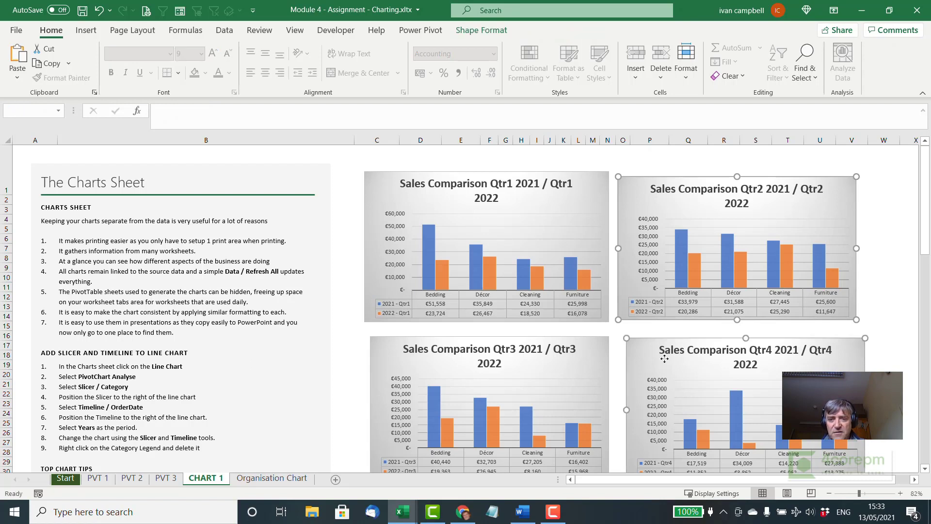
left_click(599, 357, "ctrl")
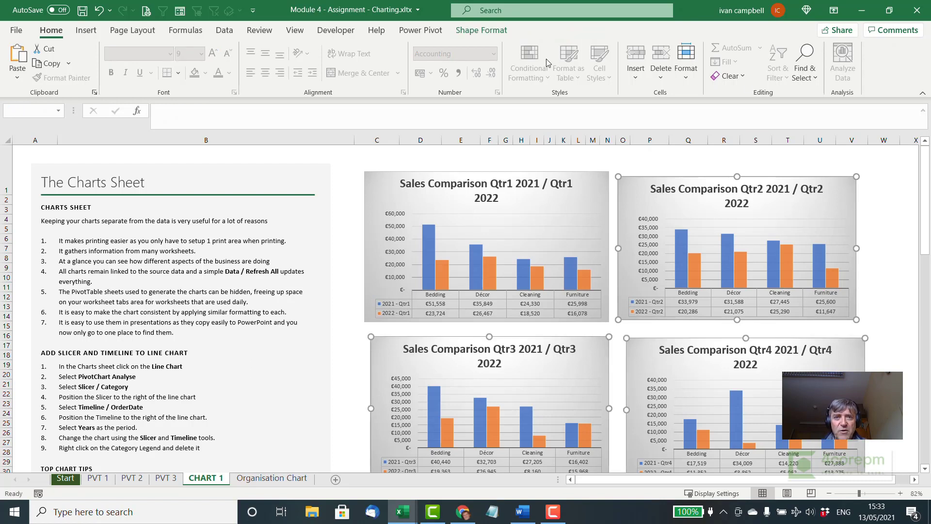
left_click(482, 31)
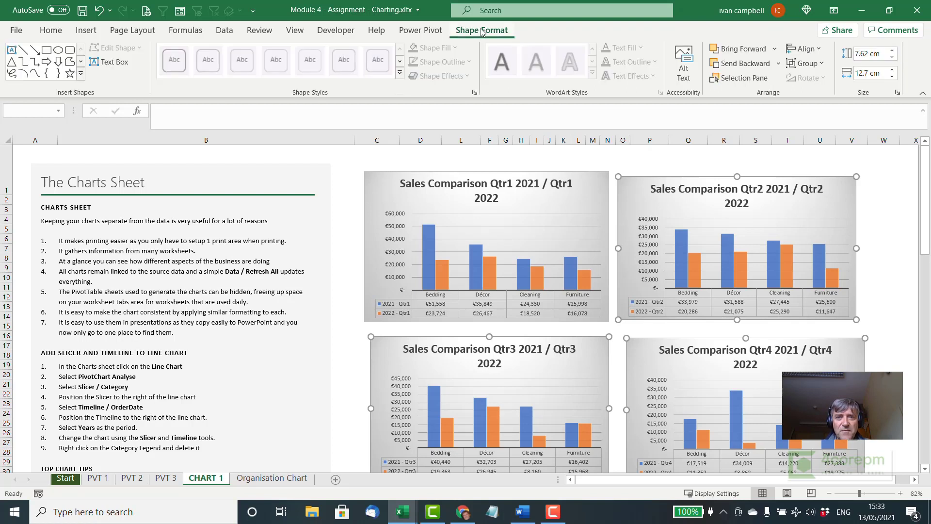
left_click(885, 56)
type("8")
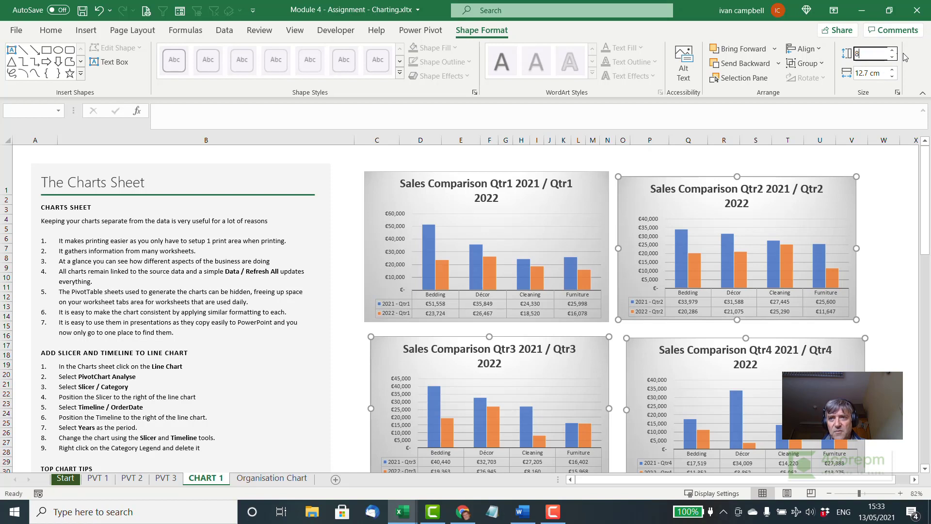
left_click(876, 73)
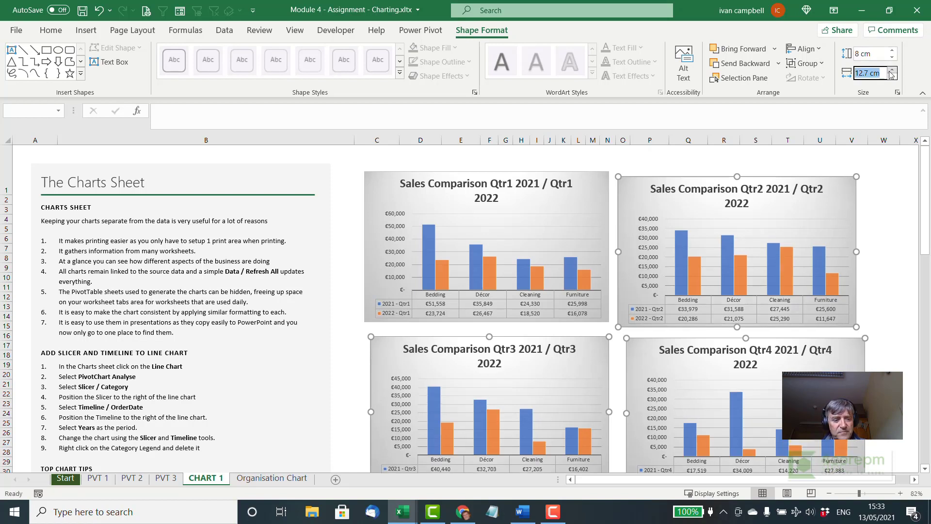
type("13")
key("Return")
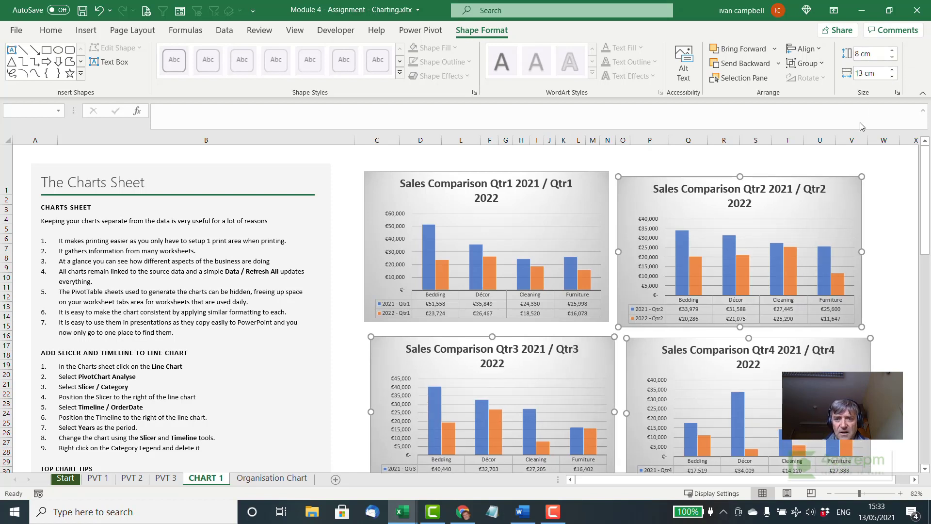
left_click(886, 229)
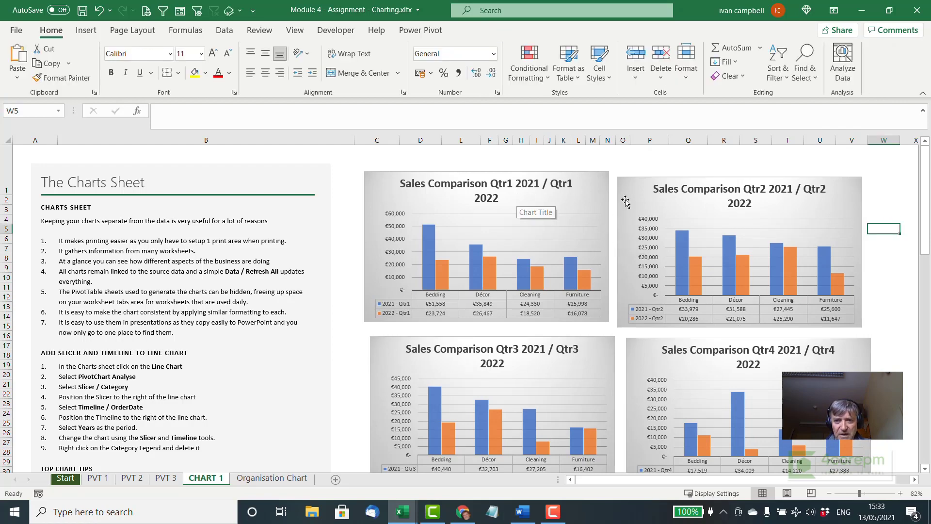
Step: Align the top edges of the Qtr1 and Qtr2 charts using Align Top
left_click(638, 187)
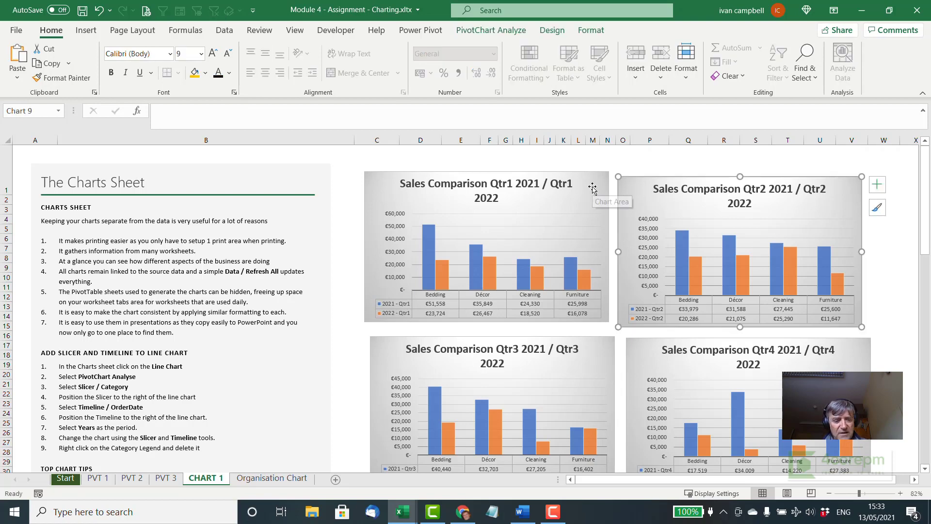
left_click(594, 219, "ctrl")
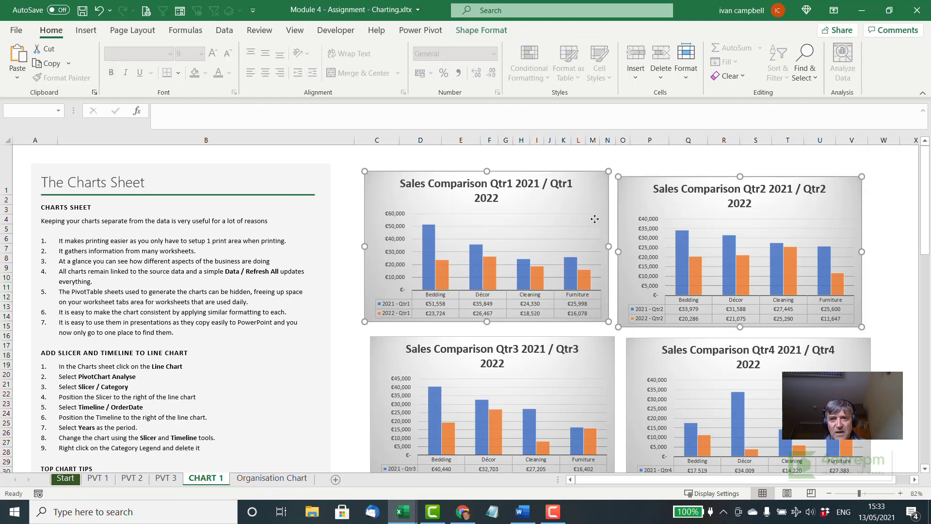
left_click(506, 37)
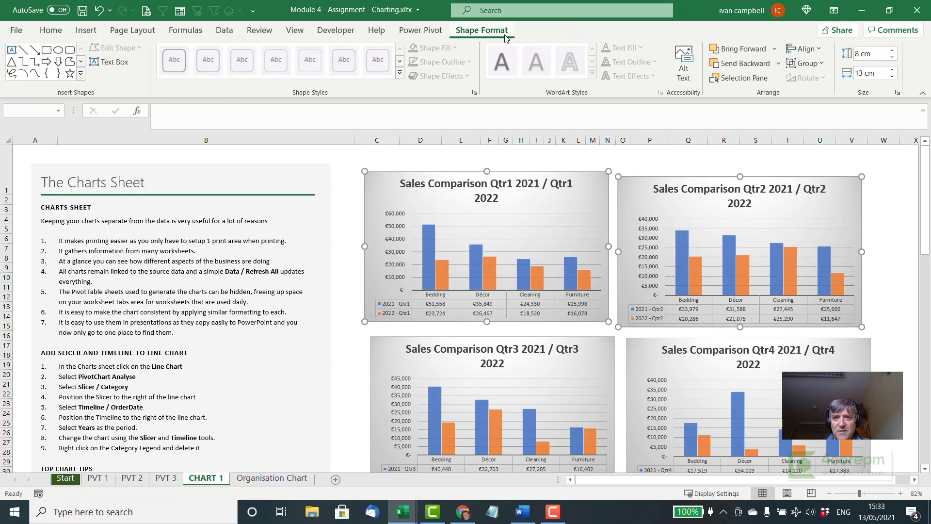
left_click(804, 48)
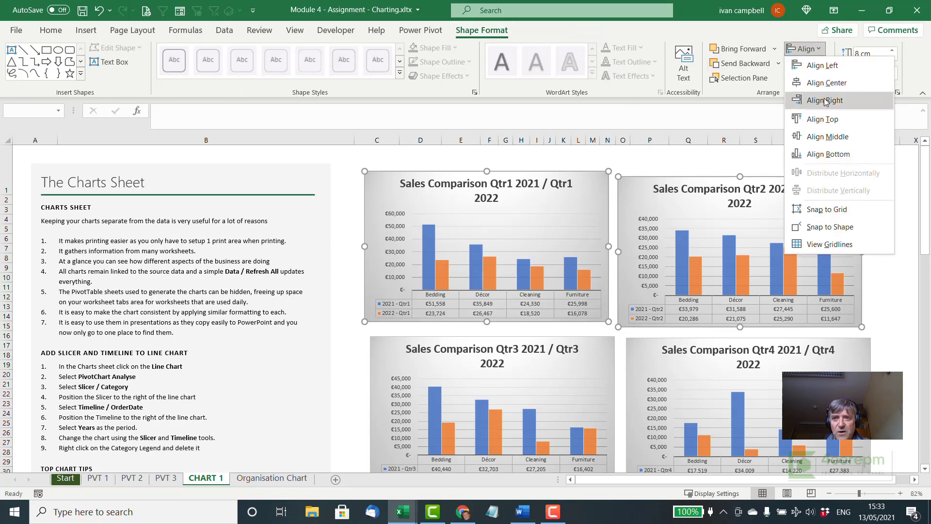
left_click(829, 119)
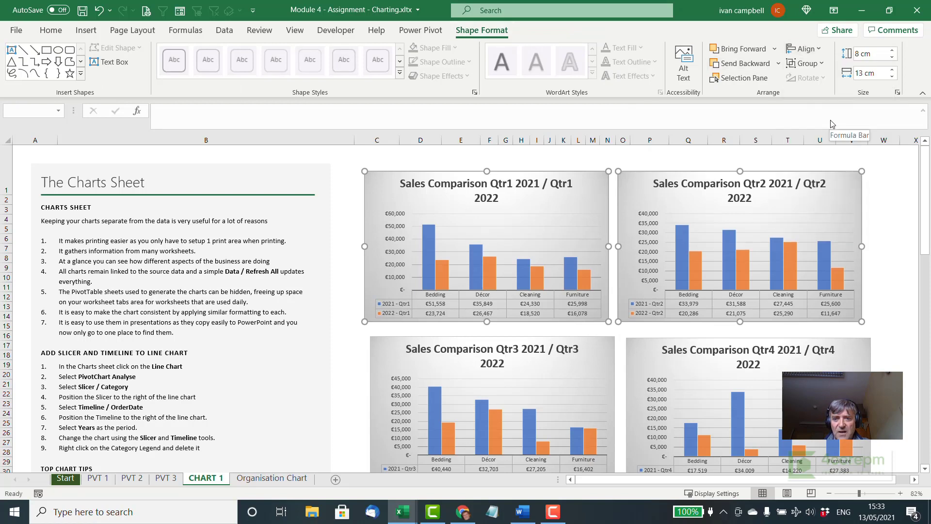
Step: Align the top edges of the Qtr3 and Qtr4 charts using Align Top
left_click(607, 343)
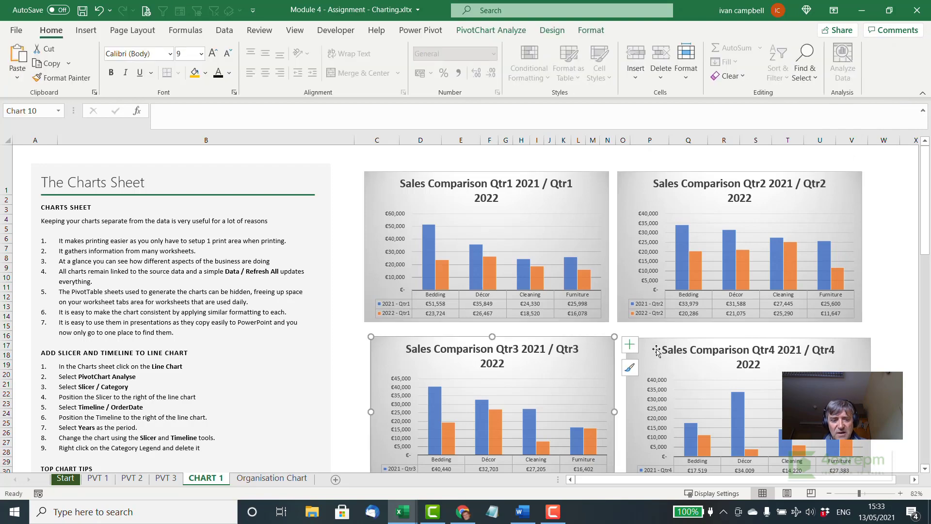
left_click(656, 350, "ctrl")
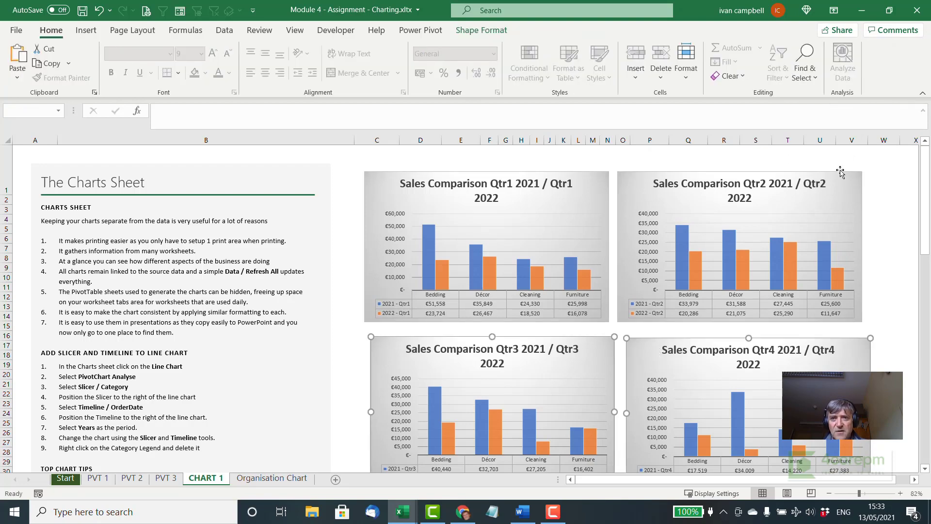
left_click(504, 32)
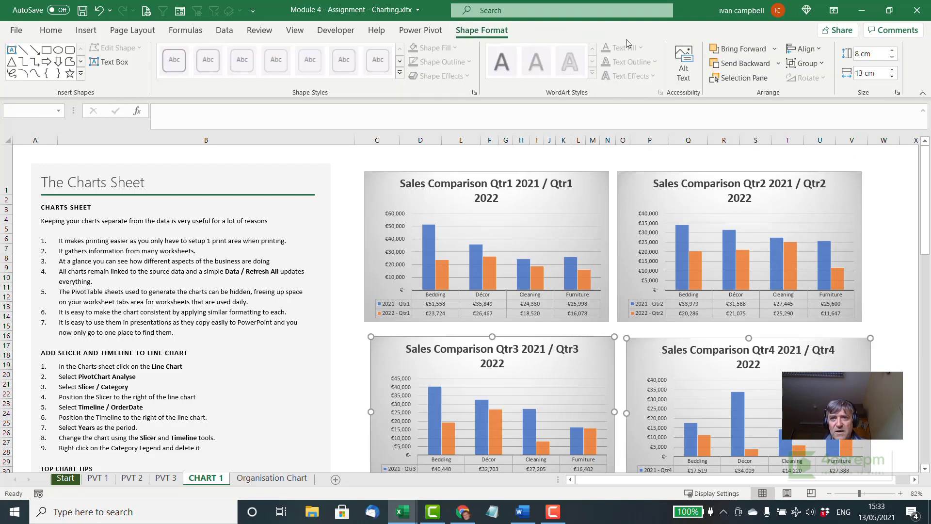
left_click(818, 53)
left_click(828, 121)
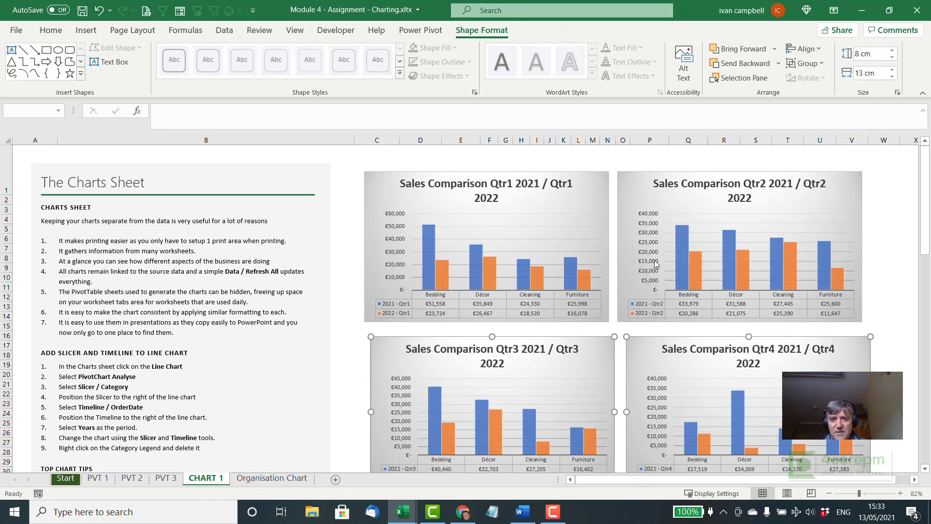
Step: Line up the Qtr2 chart with the Qtr4 chart below it using Align Center
left_click(701, 201)
left_click(699, 343, "ctrl")
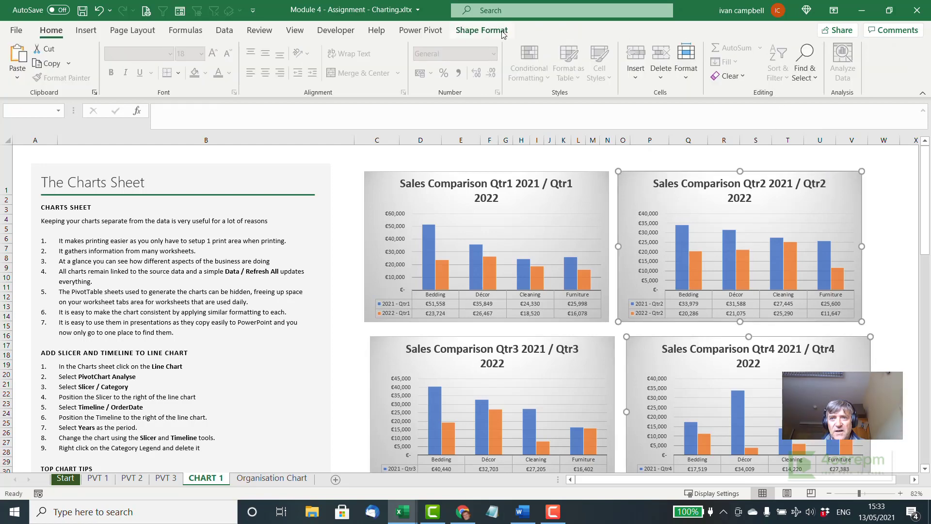
left_click(481, 30)
left_click(820, 49)
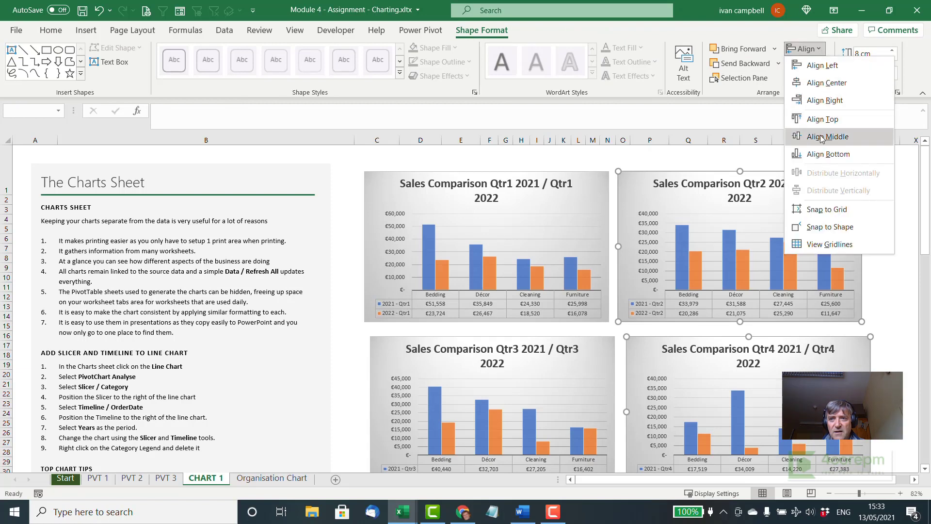
left_click(823, 89)
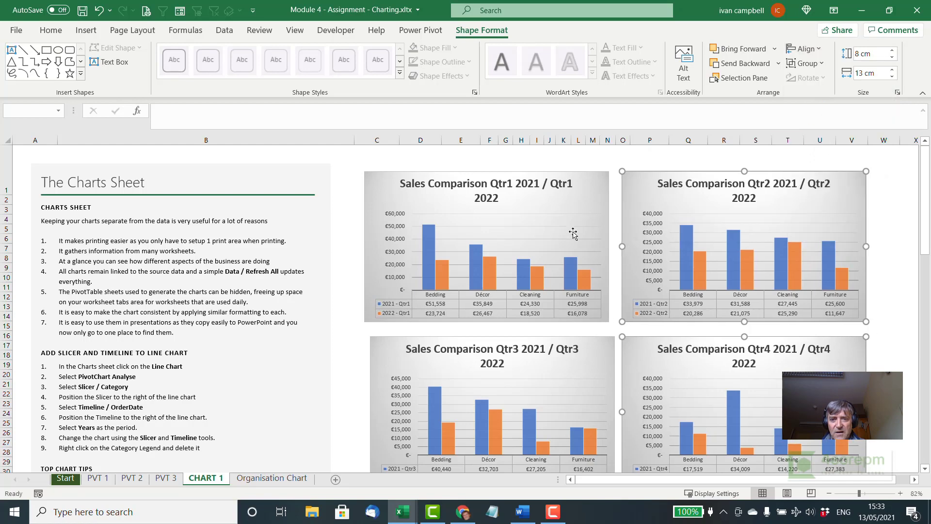
Step: Line up the Qtr1 chart with the Qtr3 chart below it using Align Center
left_click(586, 200)
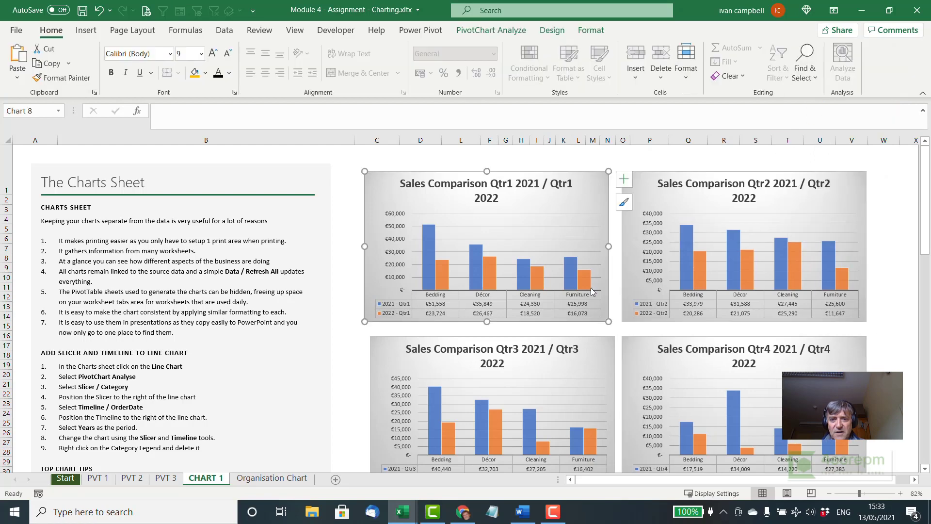
left_click(591, 348, "ctrl")
left_click(481, 30)
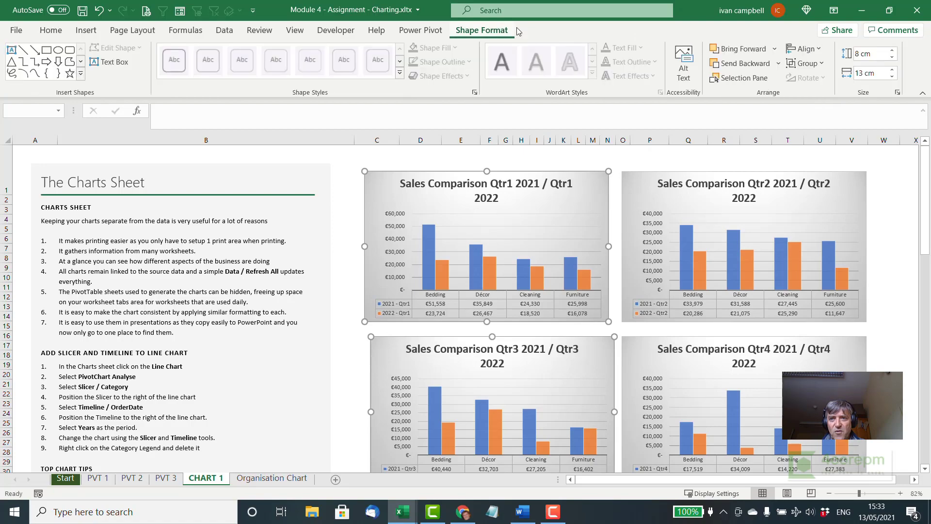
left_click(817, 50)
left_click(823, 89)
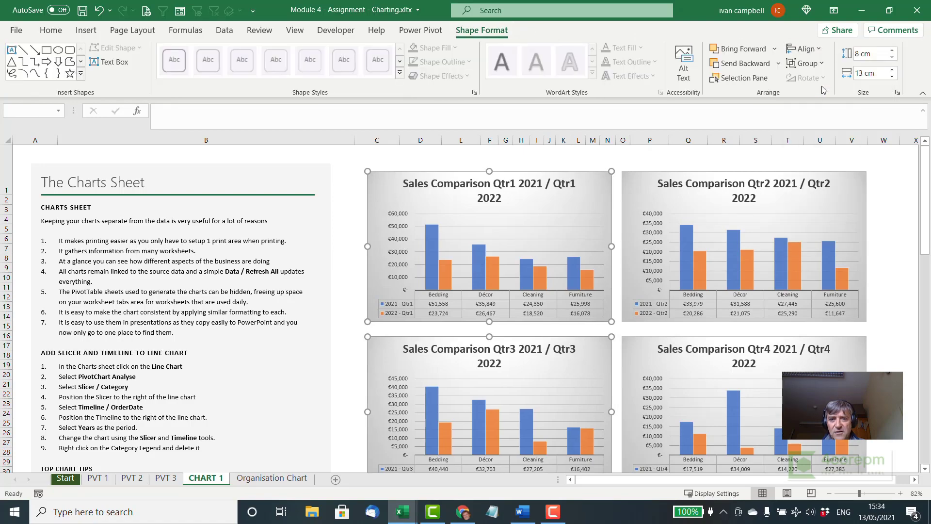
Step: Move all four quarterly charts down together until the upper pair starts at about row 23, leaving empty space above
scroll(744, 304, "down", 6)
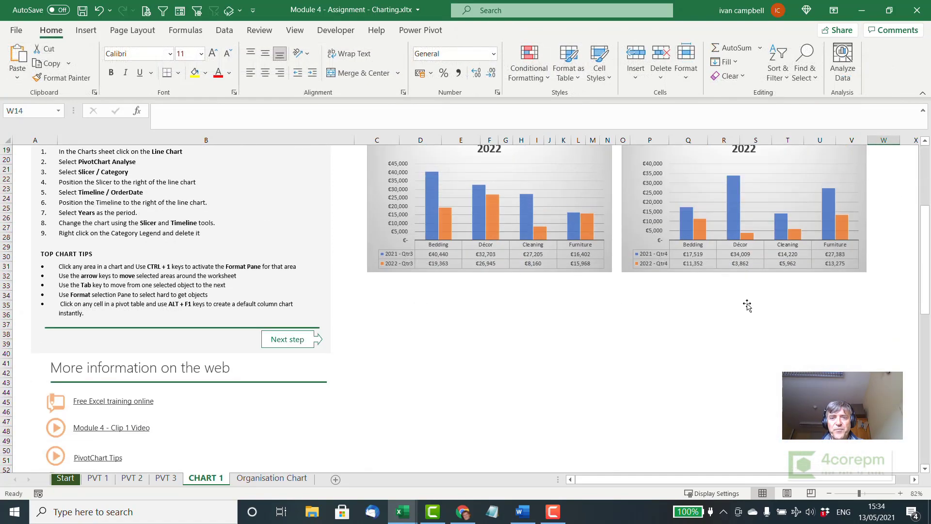
scroll(748, 306, "up", 6)
left_click(606, 181)
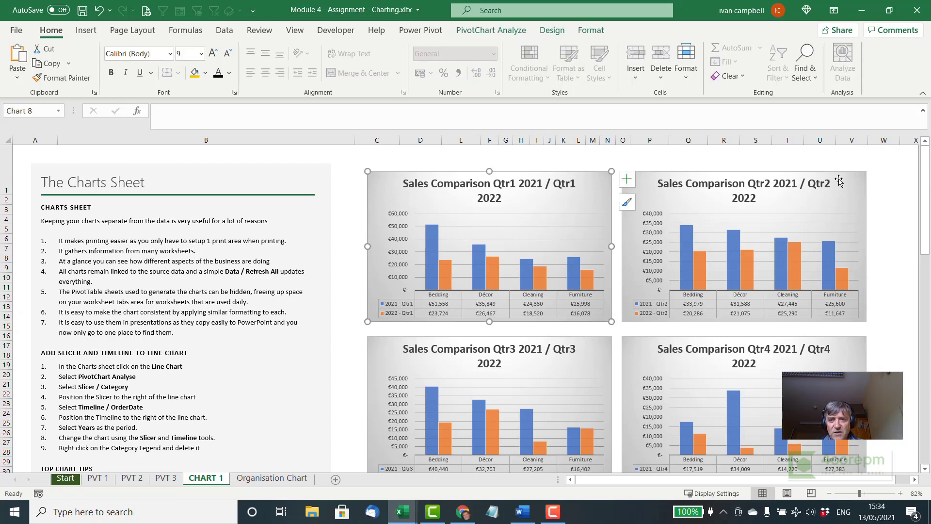
left_click(815, 216, "ctrl")
left_click(597, 343, "ctrl")
left_click(652, 347, "ctrl")
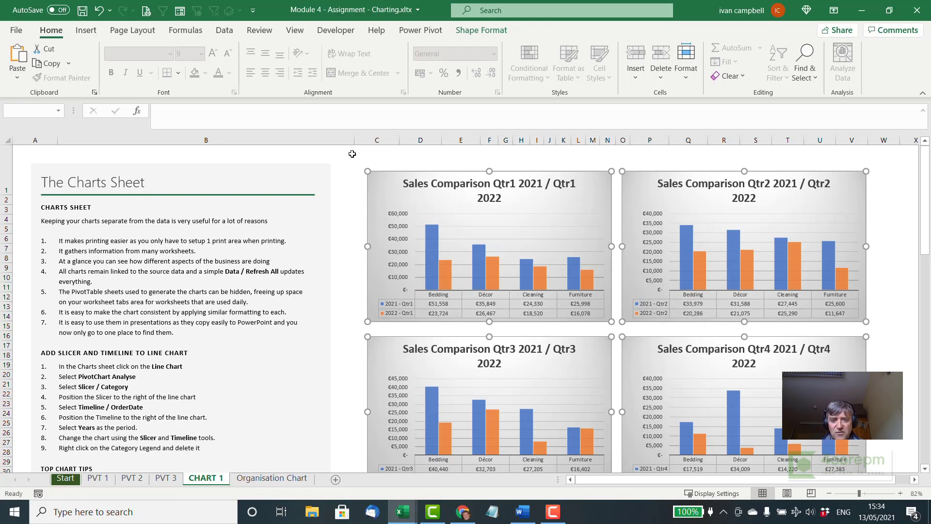
key("Down")
key("Down")
key("Down")
key("Down")
key("Down")
key("Down")
key("Down")
key("Down")
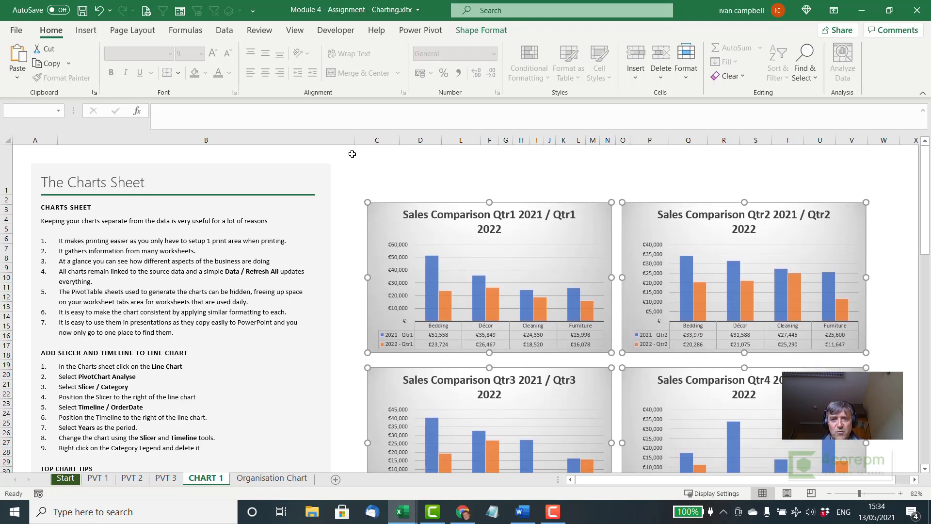
key("Down")
key("Down")
key("Down")
key("Down")
key("Down")
key("Down")
key("Down")
key("Down")
key("Down")
key("Down")
key("Down")
key("Down")
key("Down")
key("Down")
key("Down")
key("Down")
key("Down")
key("Down")
key("Down")
key("Down")
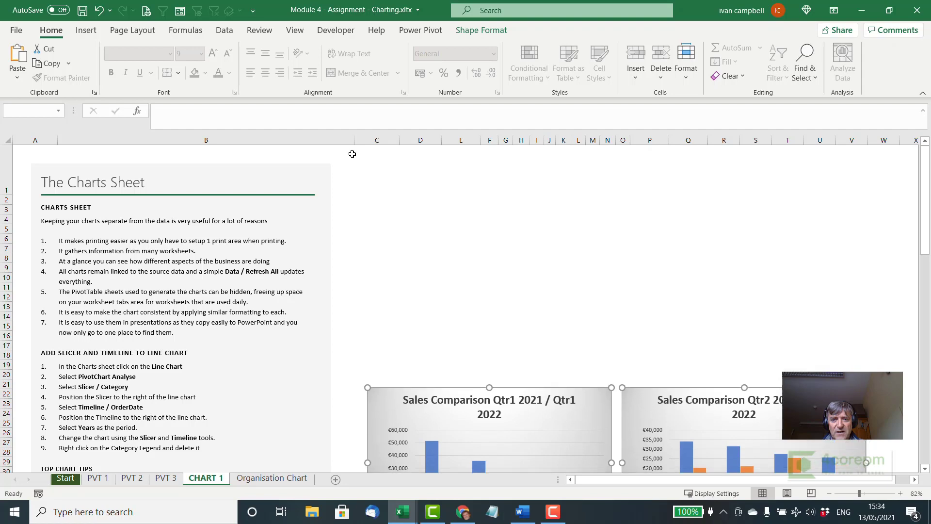
key("Down")
key("Down")
key("Down")
key("Down")
key("Down")
left_click(517, 286)
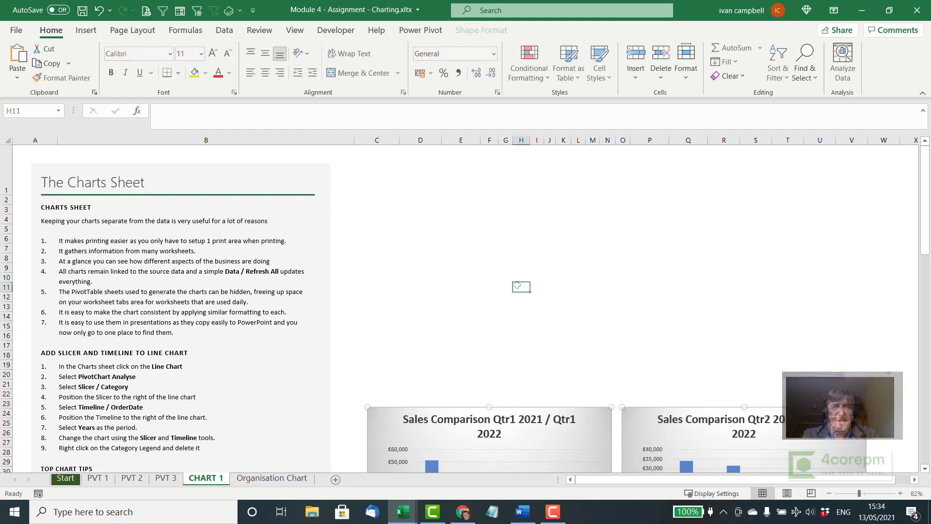